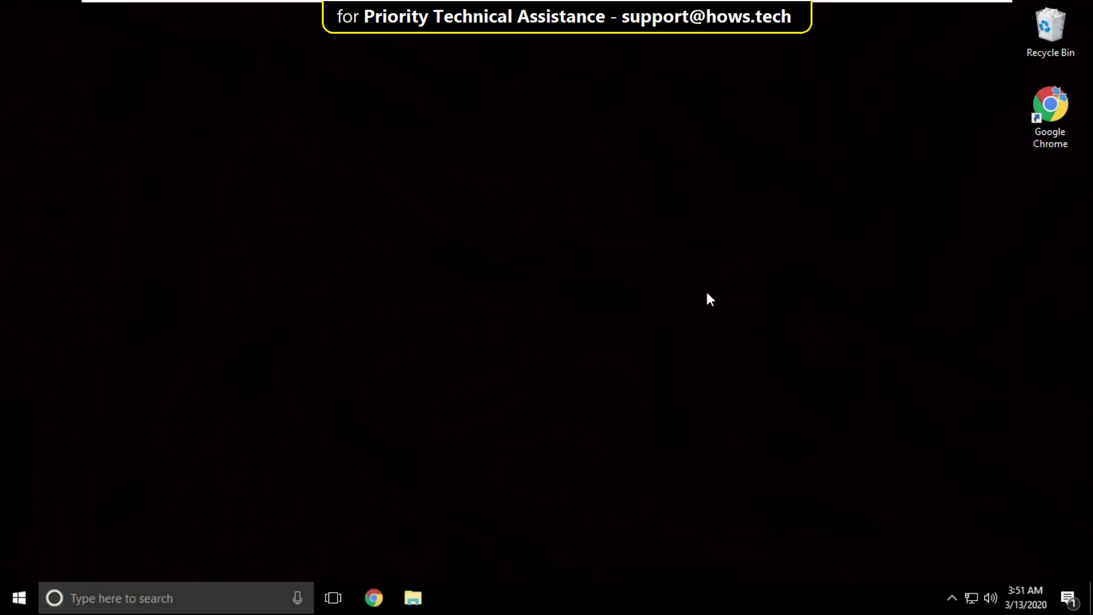
# Step: Search Google in Chrome for 'emptystandbylist download'
pyautogui.click(374, 597)
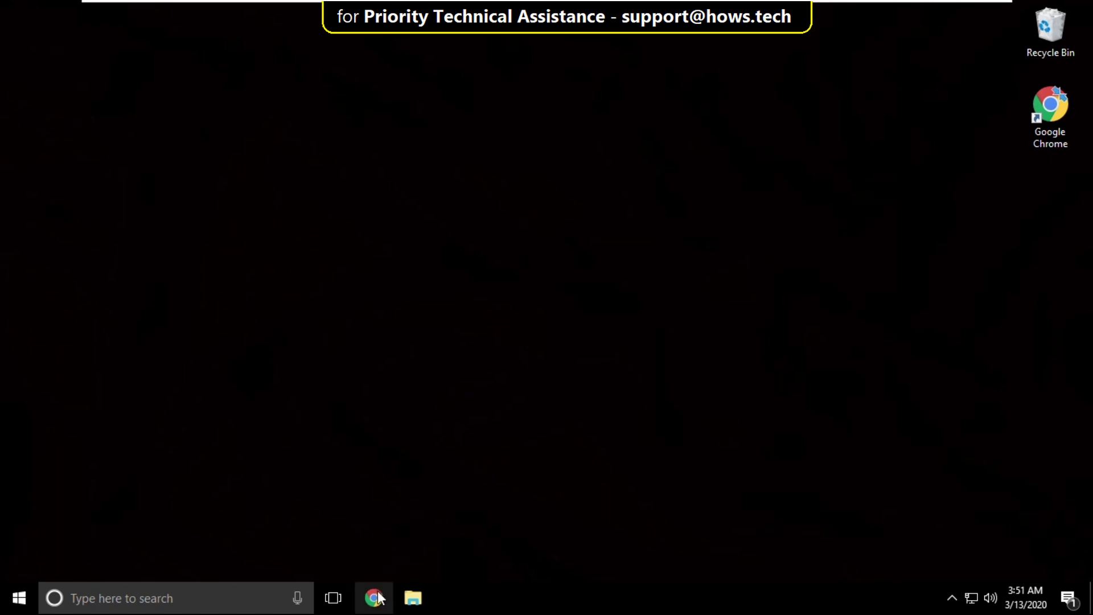
pyautogui.click(488, 388)
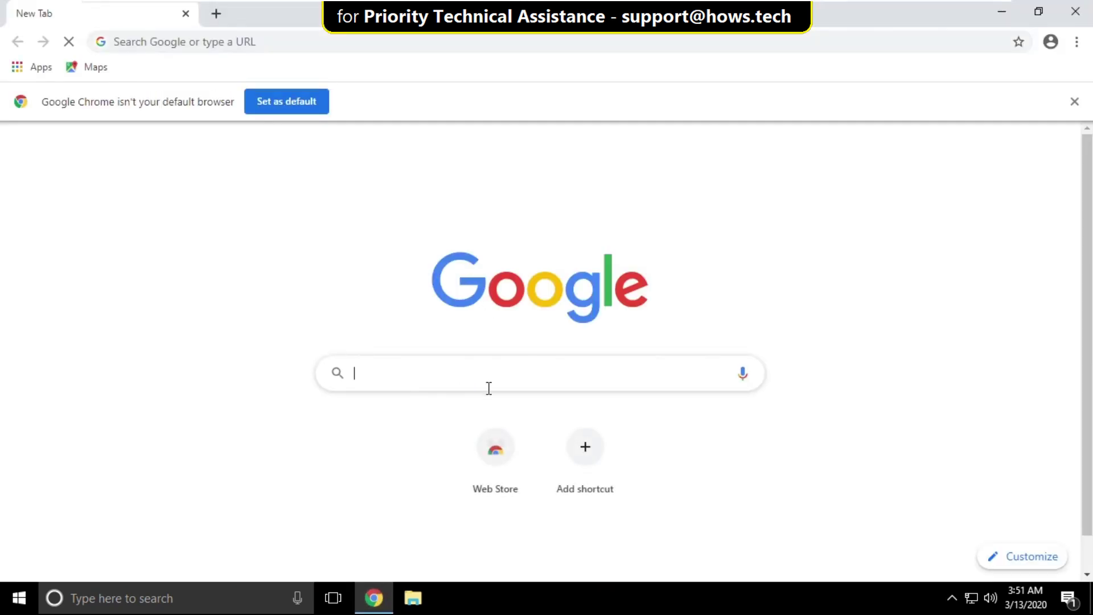
pyautogui.write('emp')
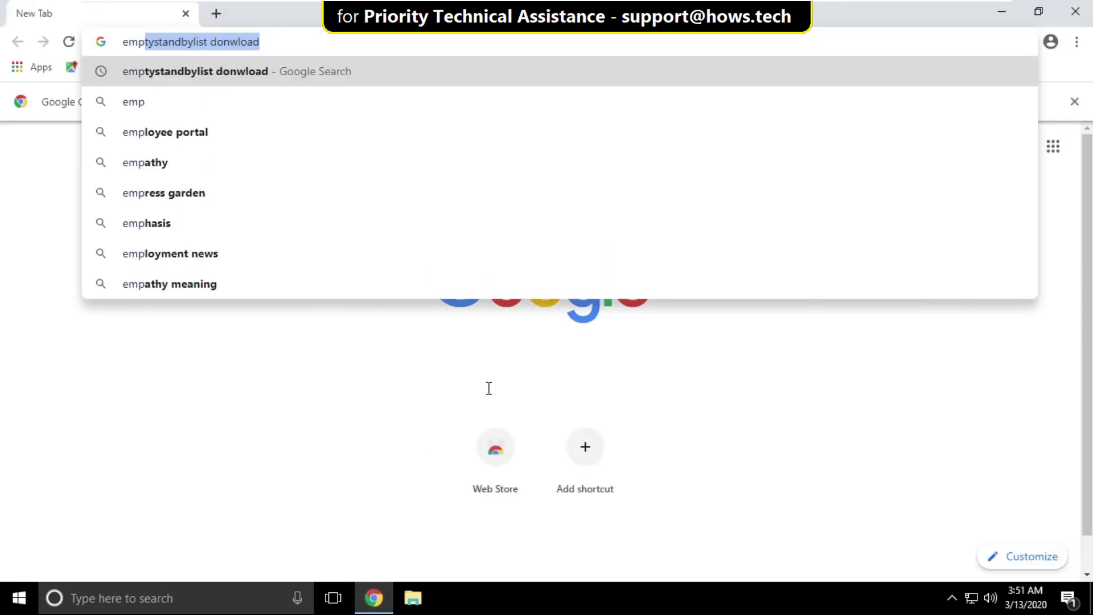
pyautogui.press('Right')
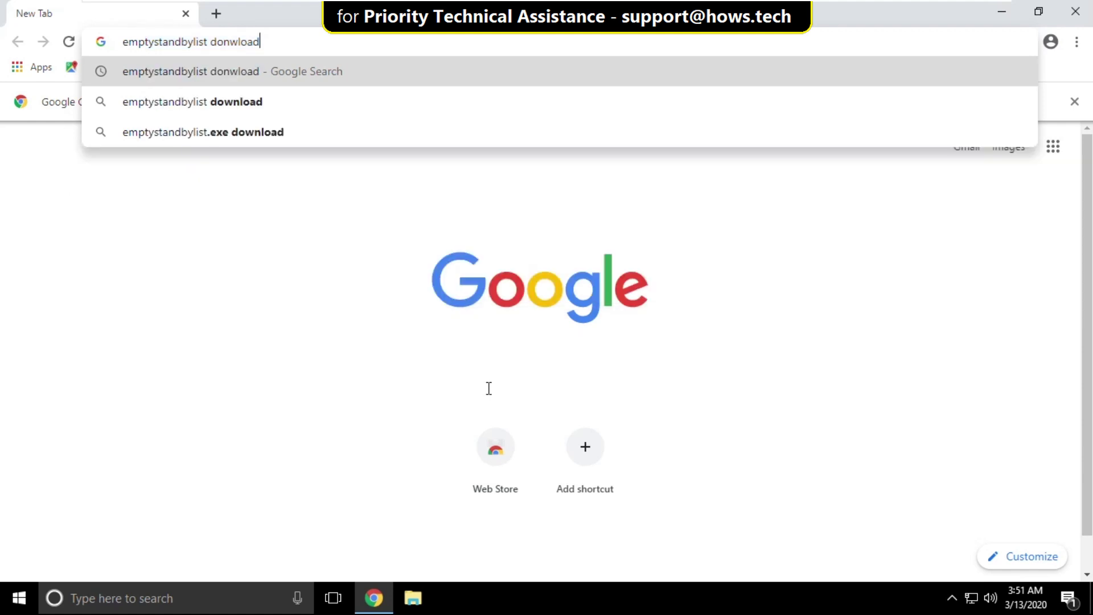
pyautogui.press('Return')
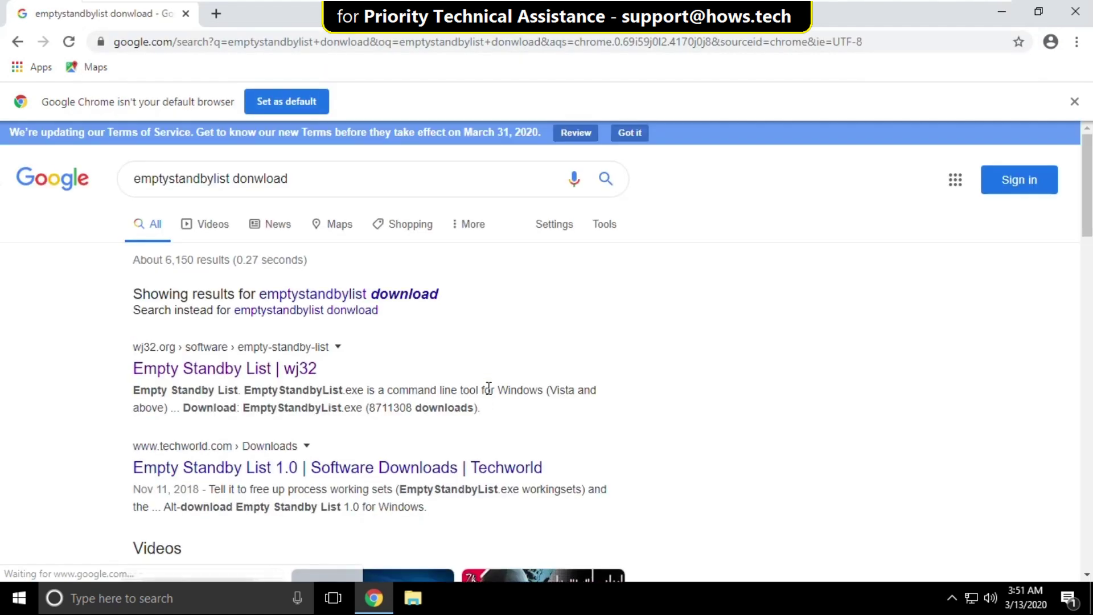
pyautogui.scroll(-2, 265, 321)
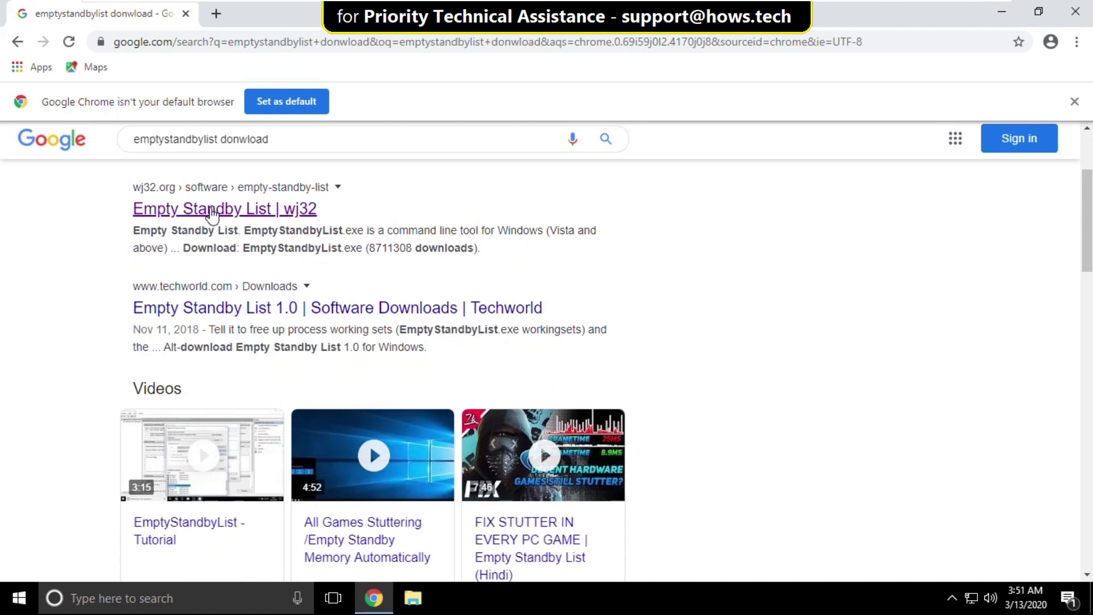
# Step: Open the wj32 Empty Standby List page and download EmptyStandbyList.exe
pyautogui.click(218, 214)
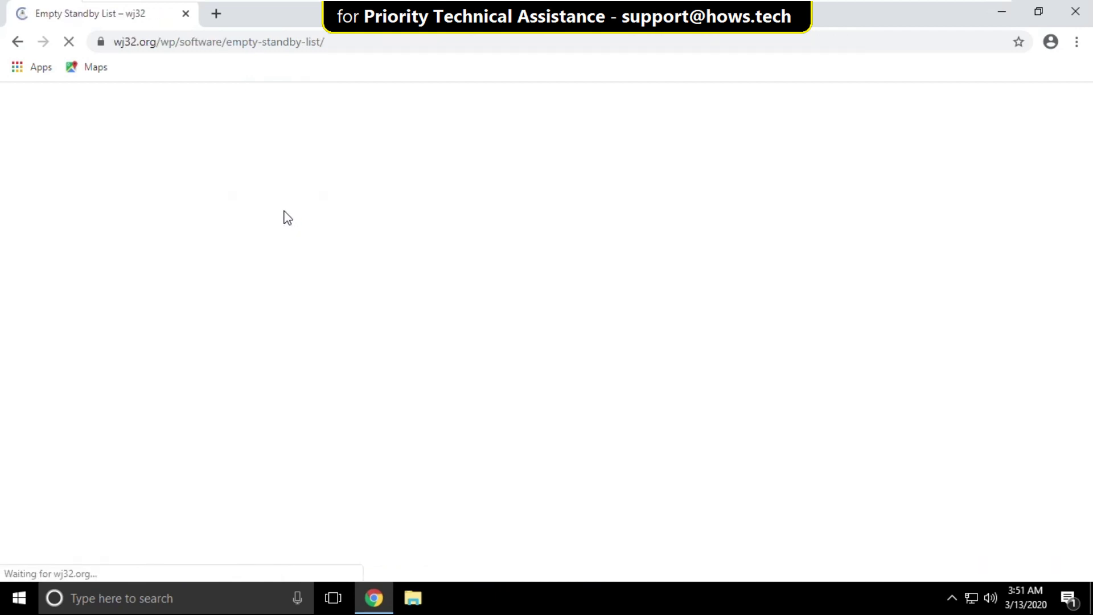
pyautogui.scroll(-4, 286, 215)
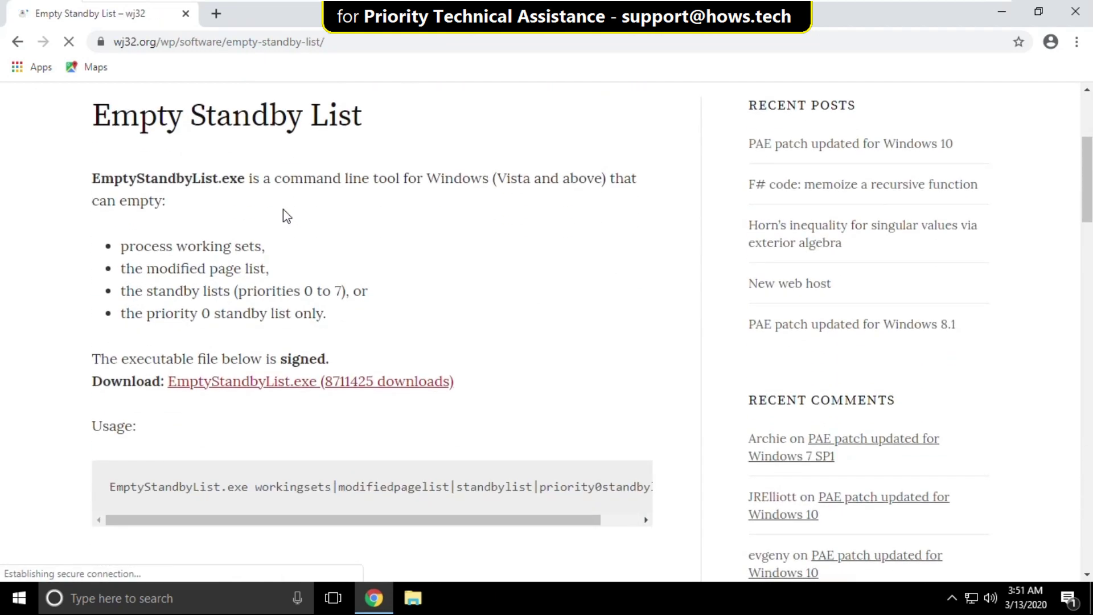
pyautogui.scroll(-3, 301, 323)
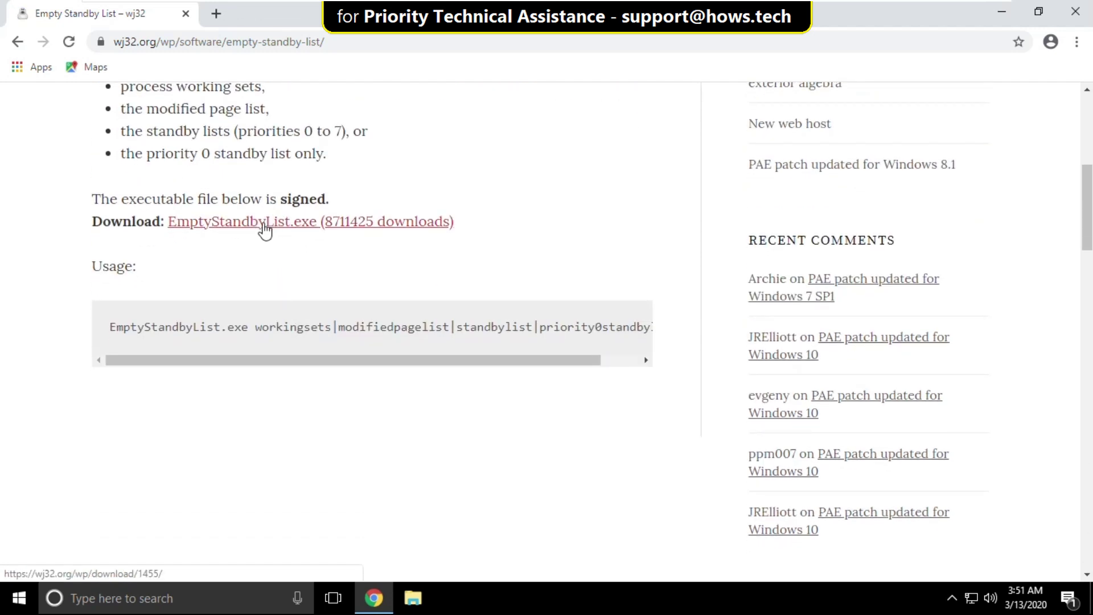
pyautogui.click(265, 228)
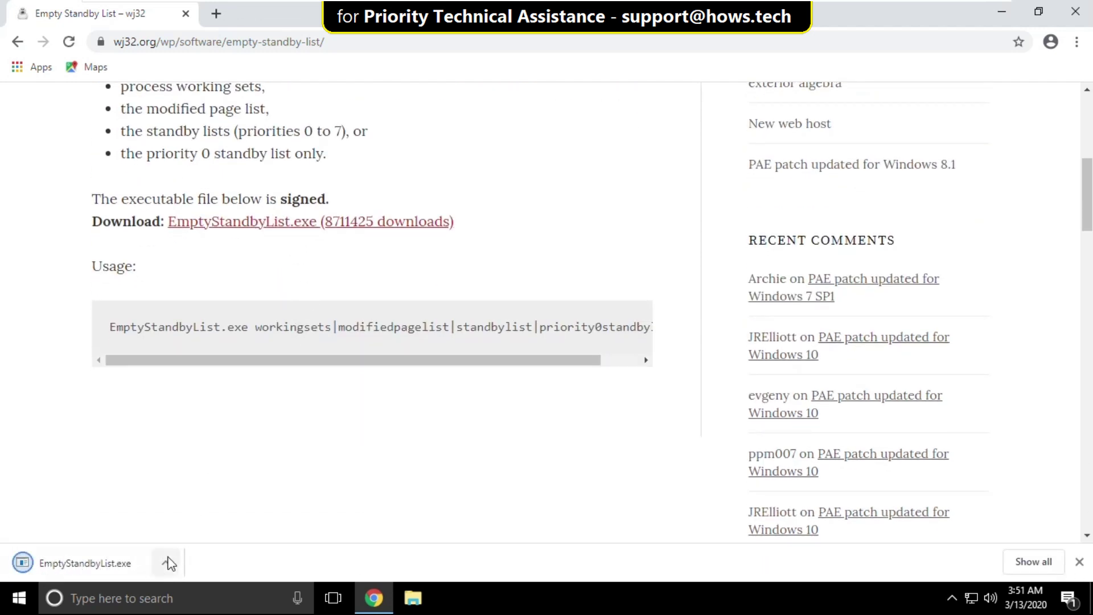
pyautogui.click(167, 565)
# Step: Cut the downloaded EmptyStandbyList file from the Downloads folder
pyautogui.click(188, 513)
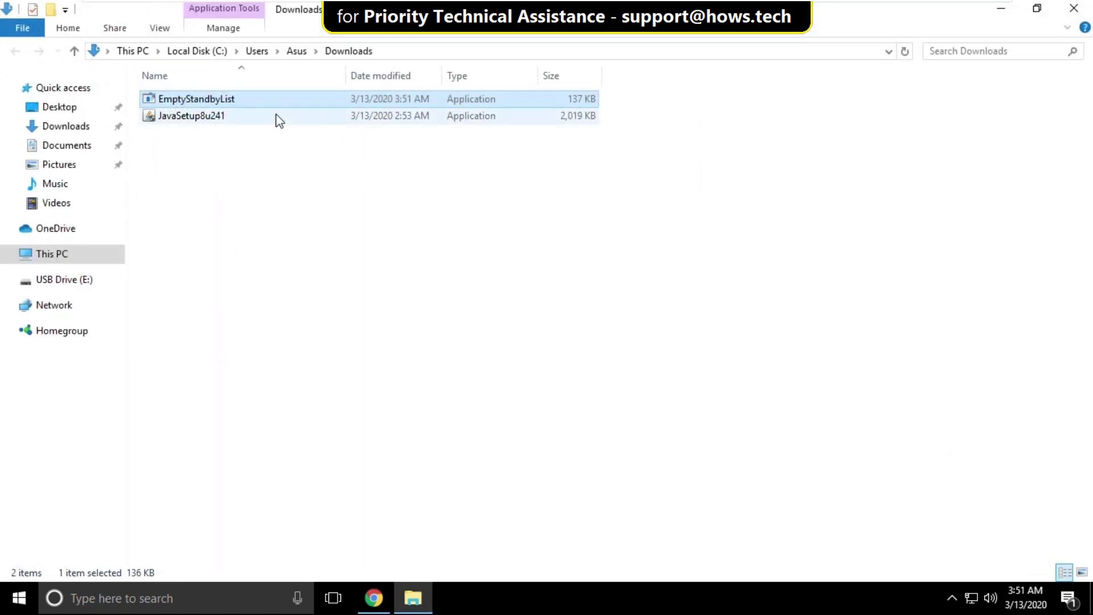
pyautogui.rightClick(291, 101)
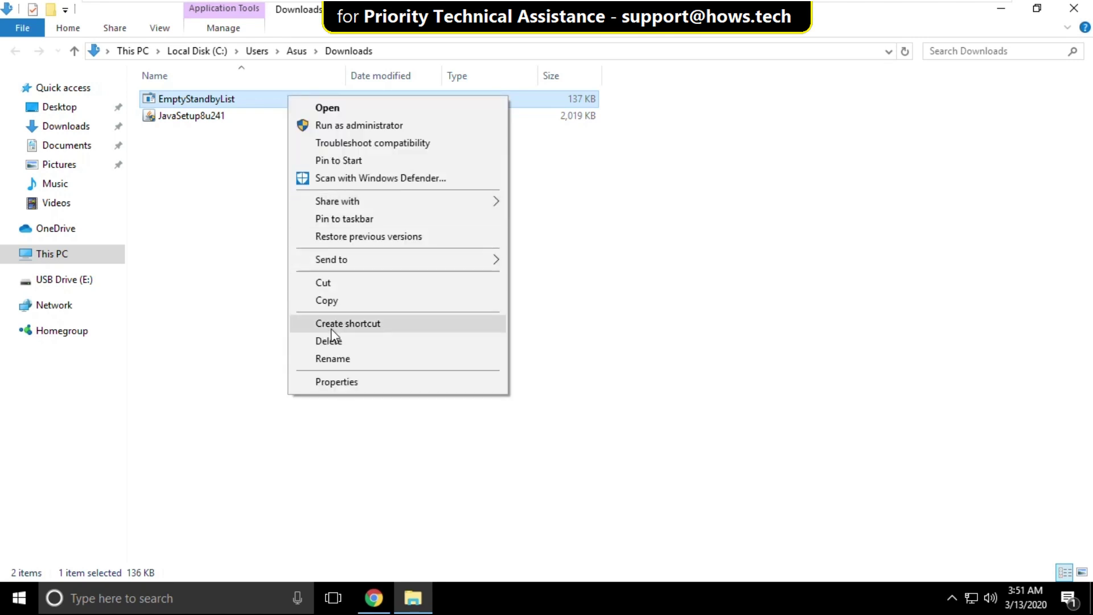
pyautogui.click(336, 285)
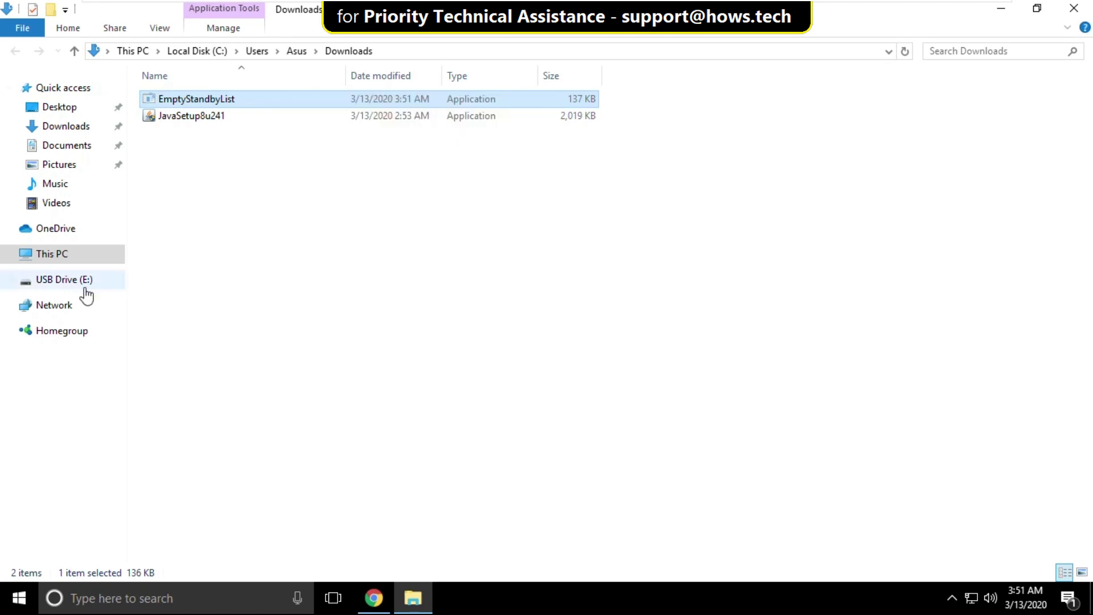
# Step: Create a new folder named 123 inside C:\Program Files and open it
pyautogui.click(57, 256)
pyautogui.click(307, 226)
pyautogui.doubleClick(297, 220)
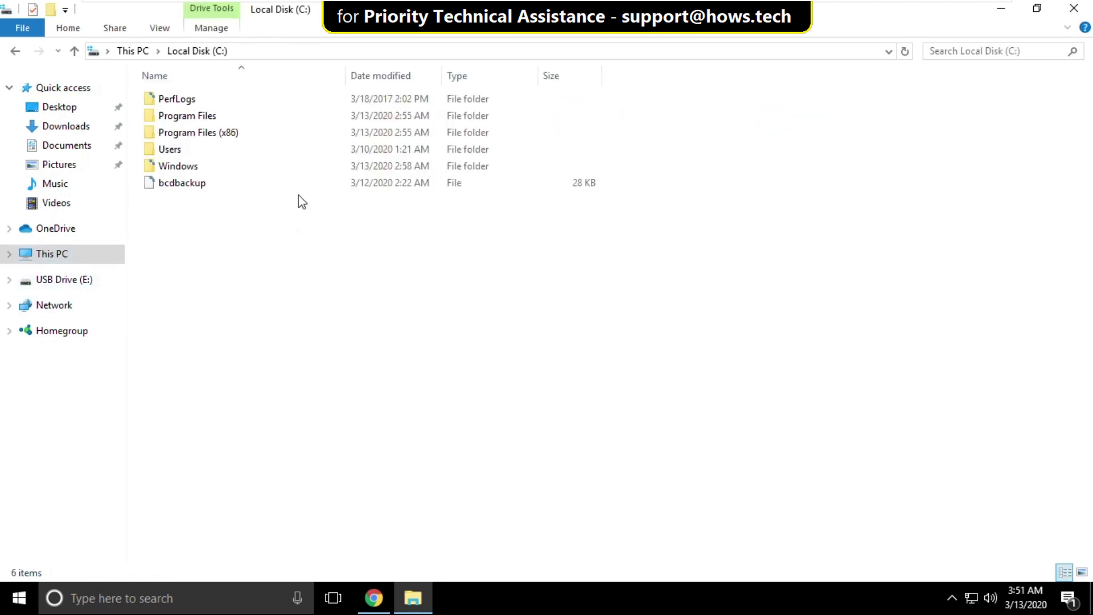
pyautogui.doubleClick(292, 120)
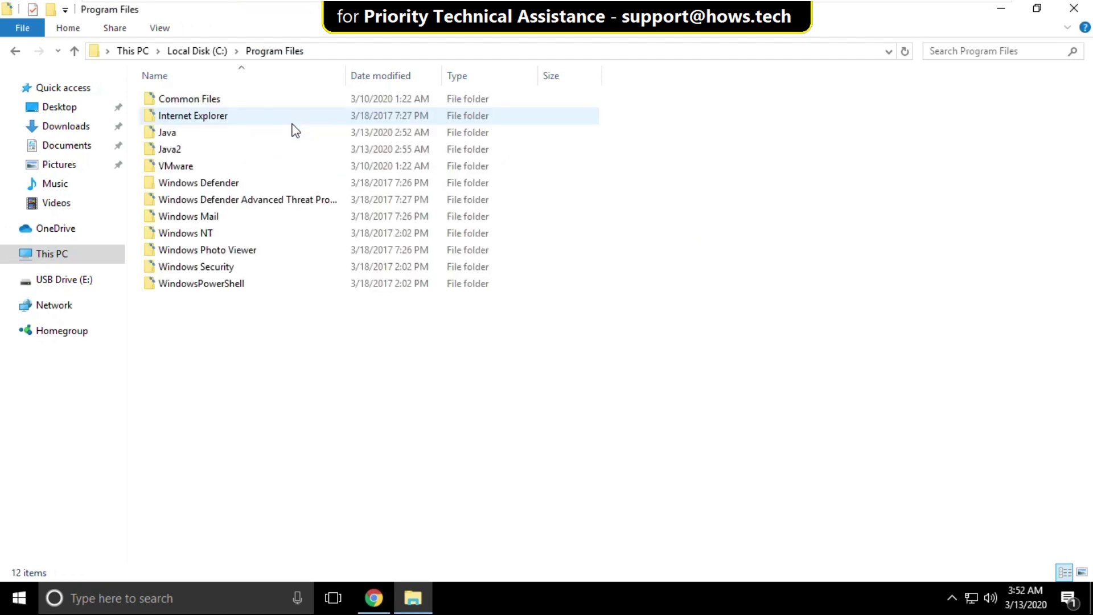
pyautogui.rightClick(391, 350)
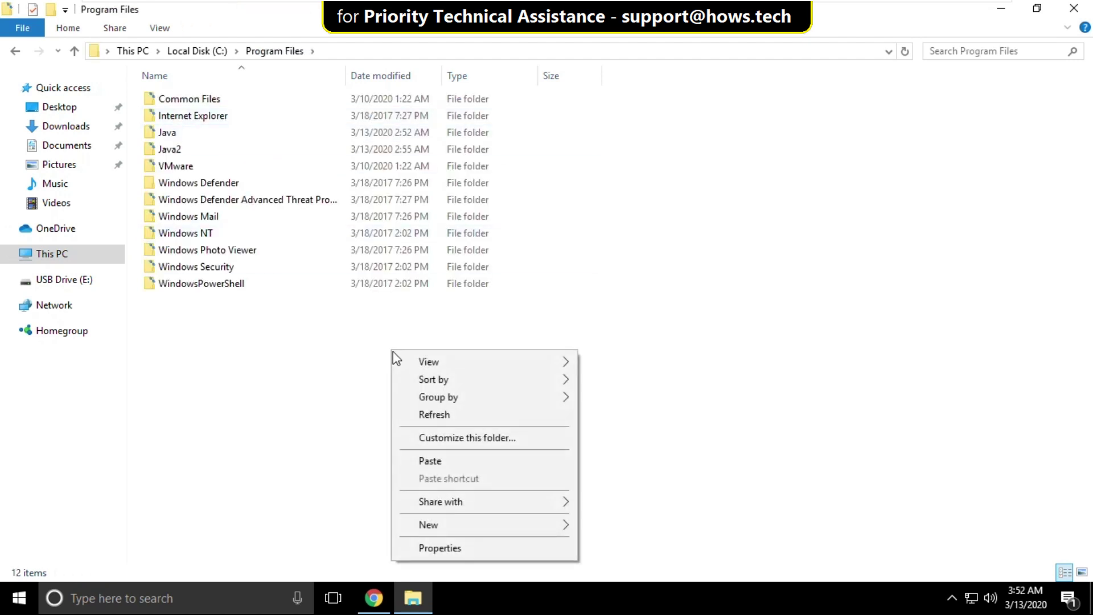
pyautogui.moveTo(415, 522)
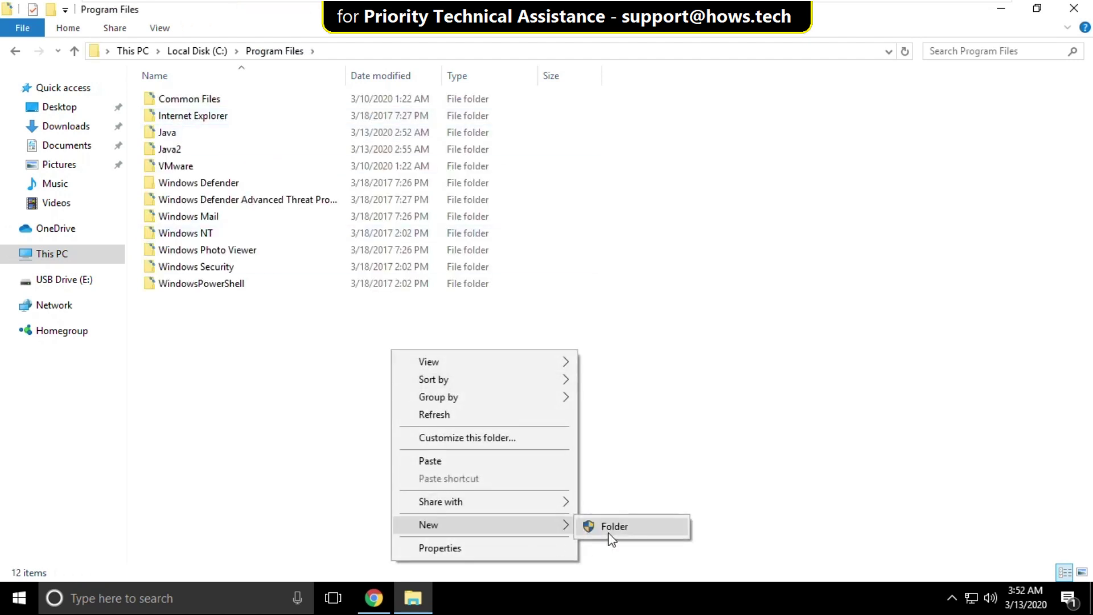
pyautogui.click(607, 534)
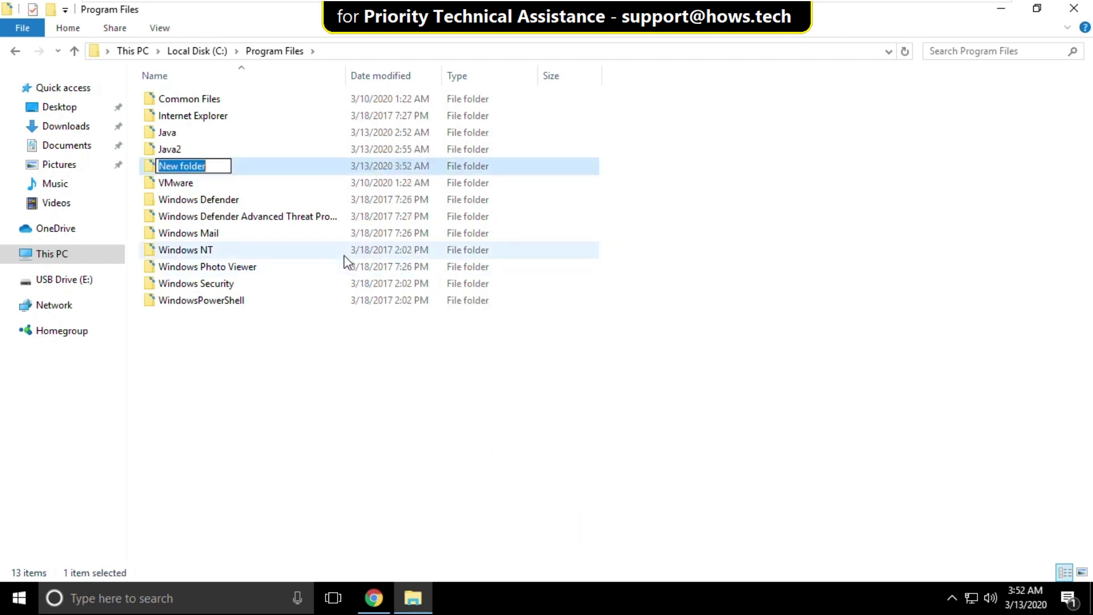
pyautogui.write('123')
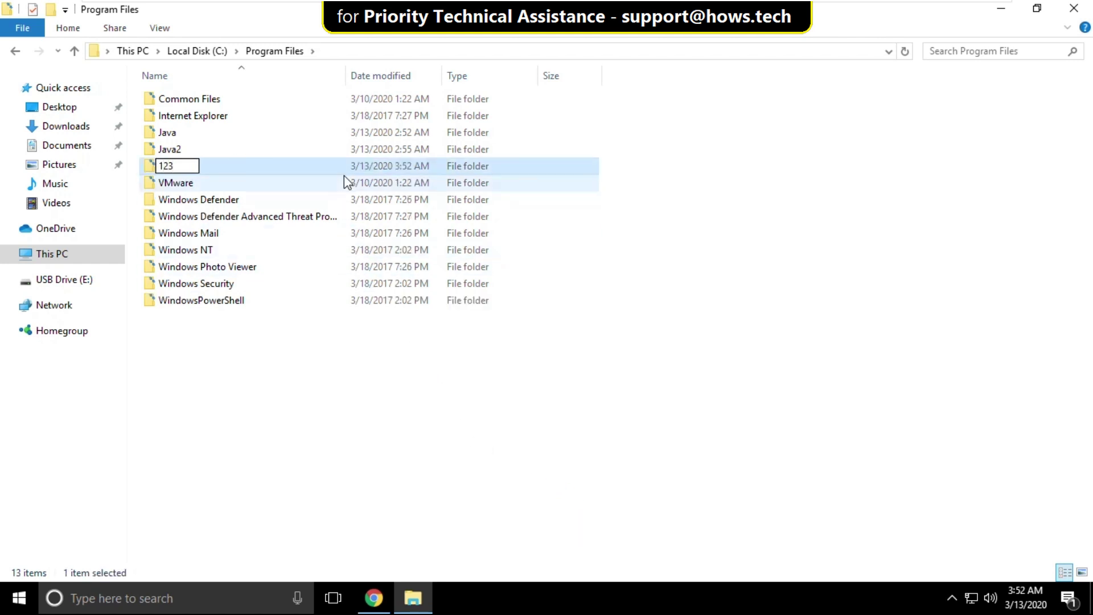
pyautogui.click(550, 186)
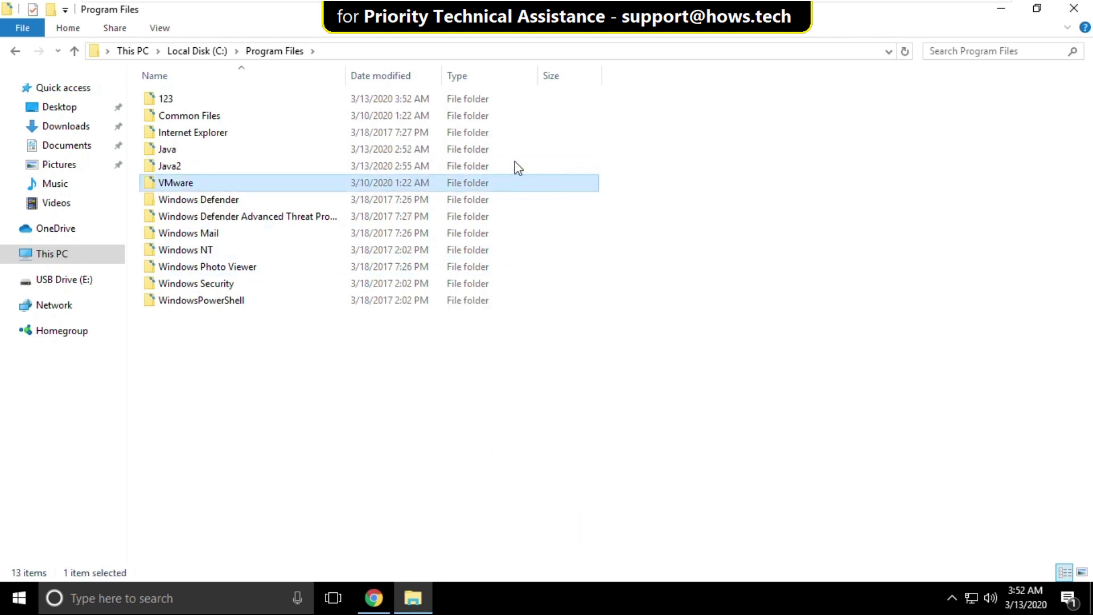
pyautogui.doubleClick(190, 98)
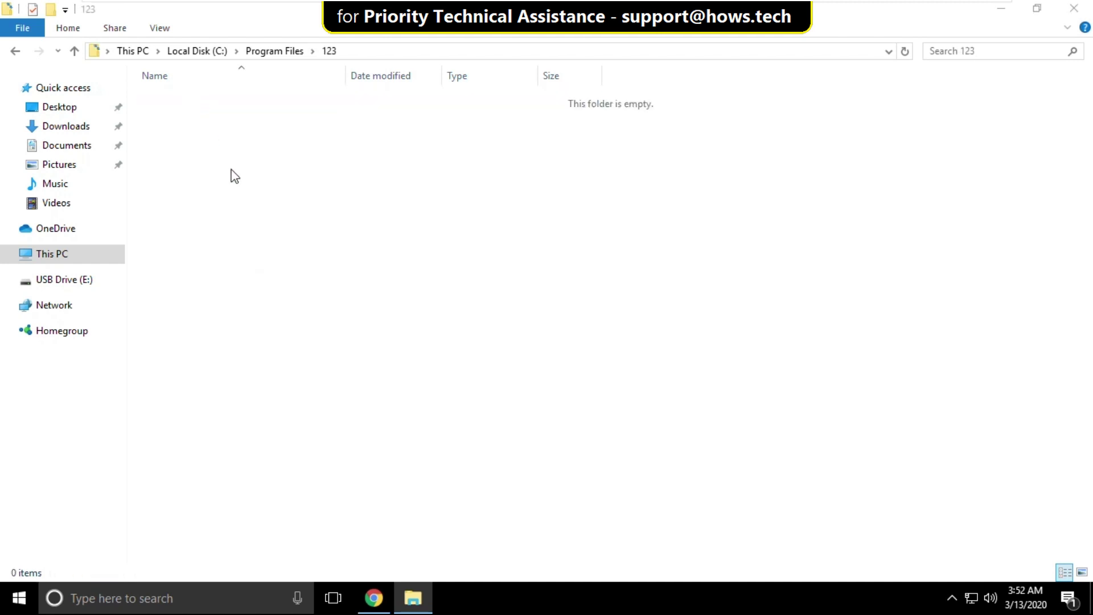
# Step: Paste EmptyStandbyList into C:\Program Files\123, granting administrator permission
pyautogui.hotkey('ctrl', 'v')
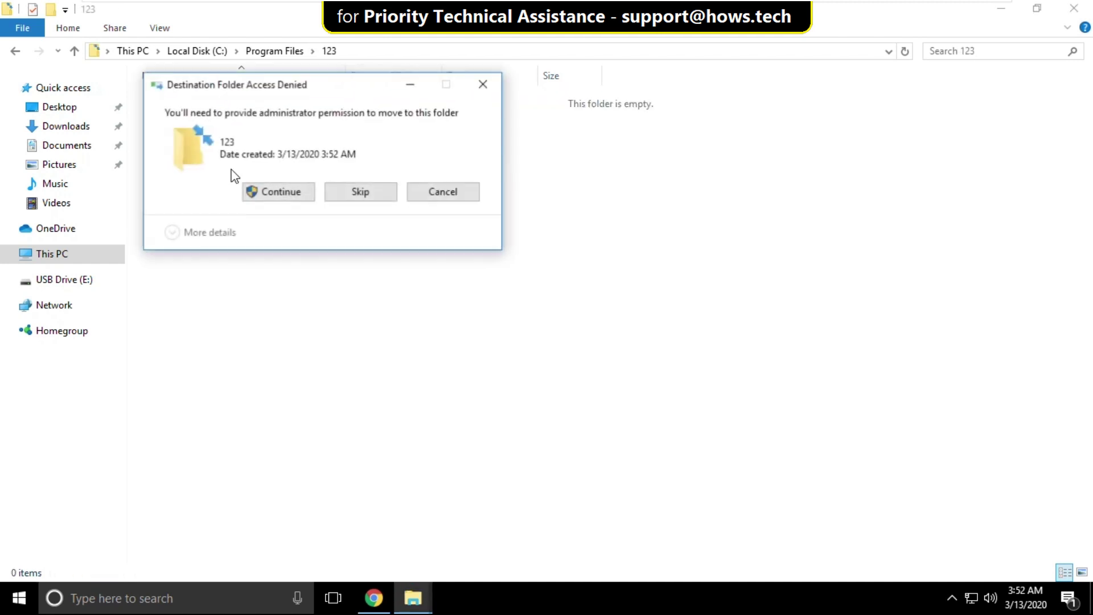
pyautogui.click(267, 192)
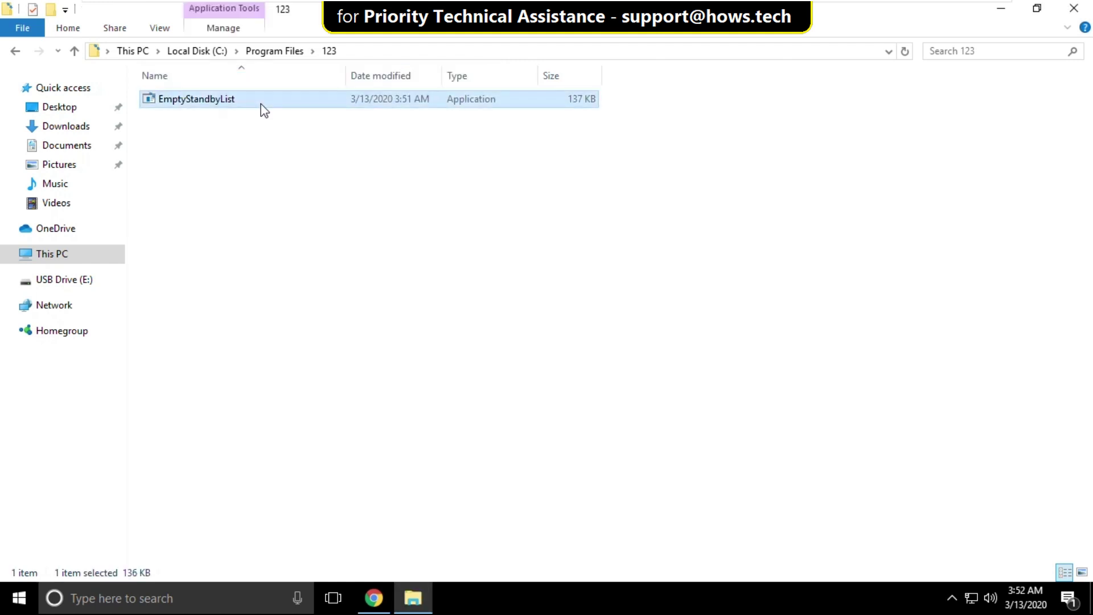
# Step: Set EmptyStandbyList to run as administrator and read-only, then close Explorer and Chrome
pyautogui.rightClick(262, 108)
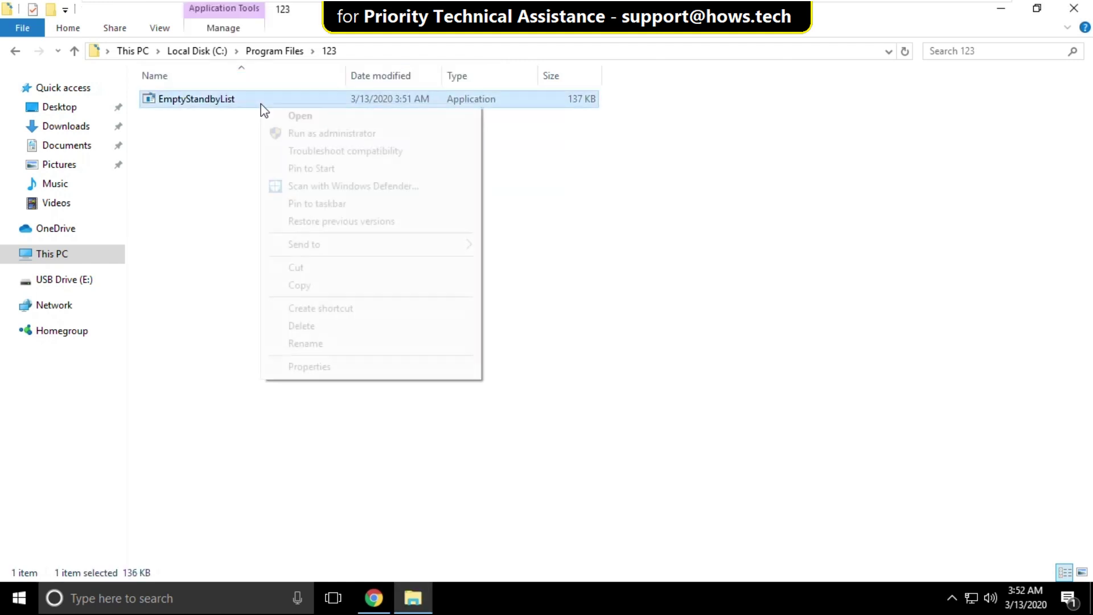
pyautogui.click(309, 366)
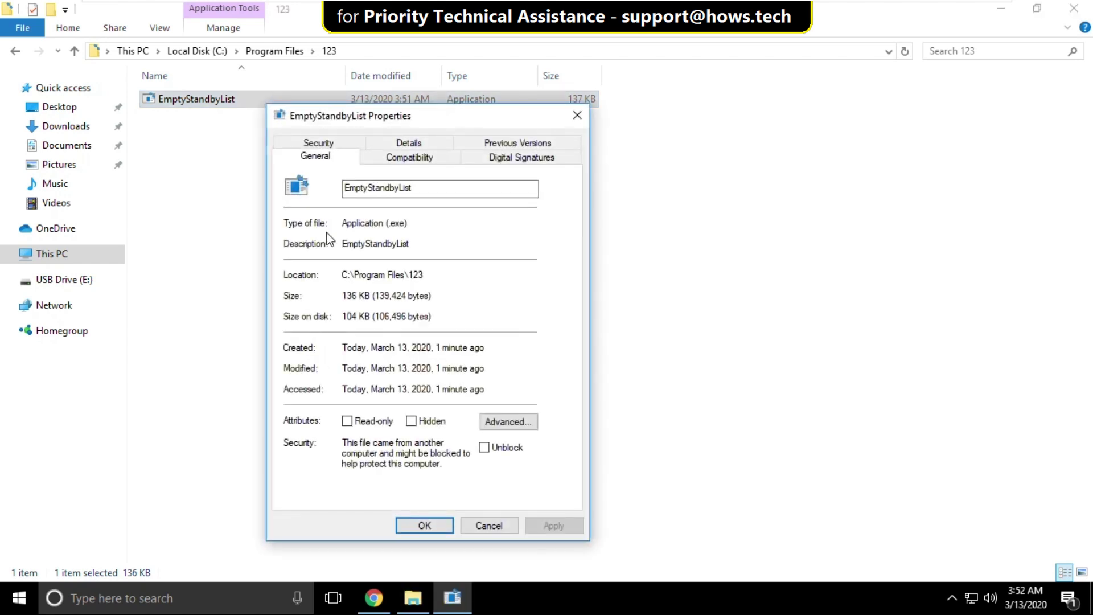
pyautogui.click(419, 159)
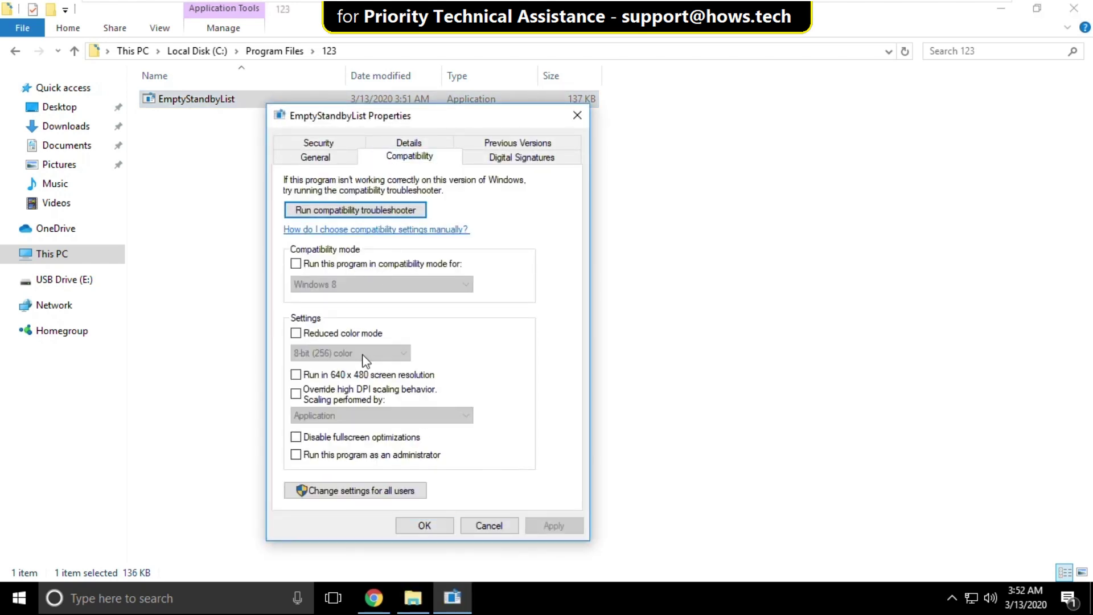
pyautogui.click(297, 455)
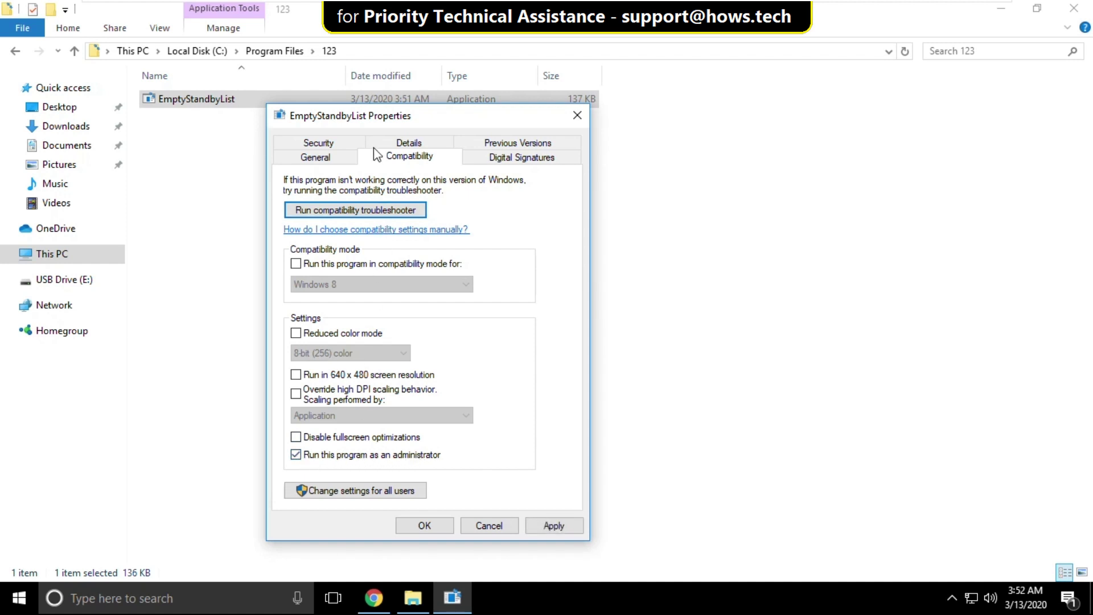
pyautogui.click(333, 157)
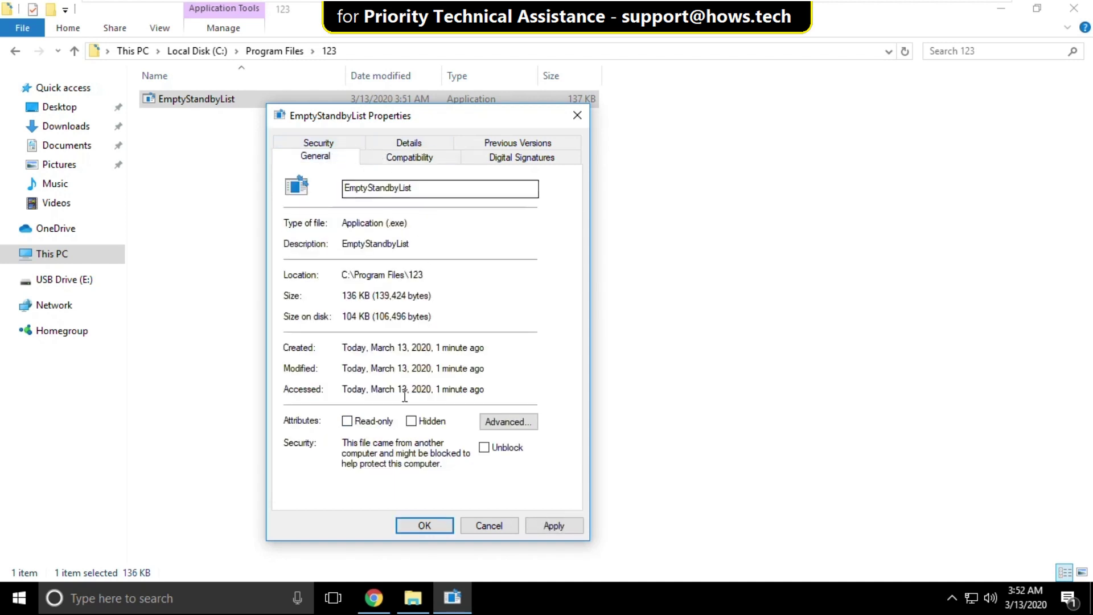
pyautogui.click(346, 420)
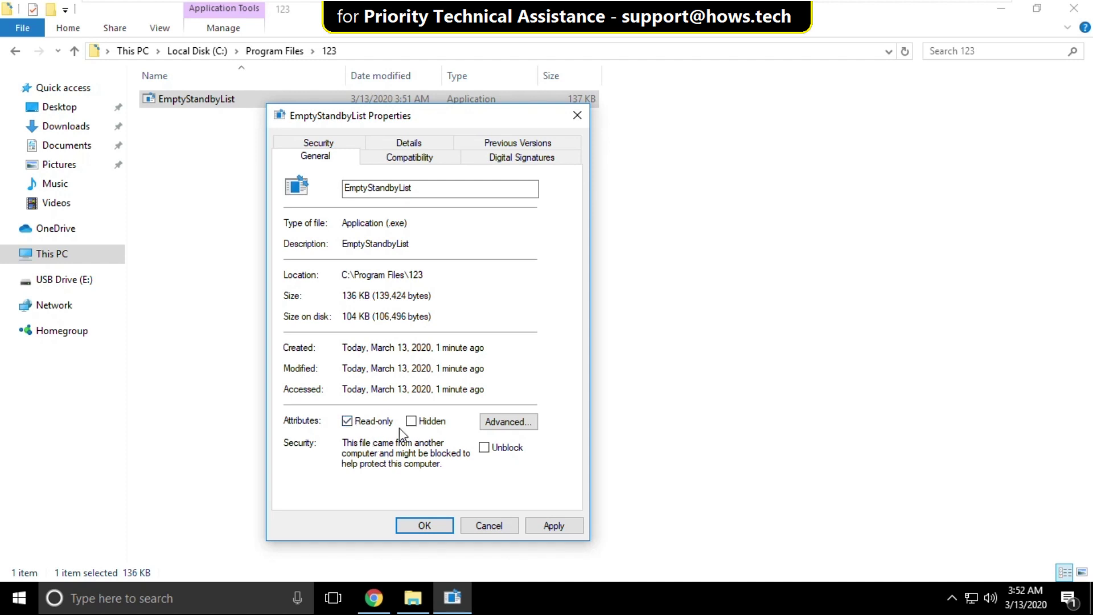
pyautogui.click(545, 525)
pyautogui.click(443, 526)
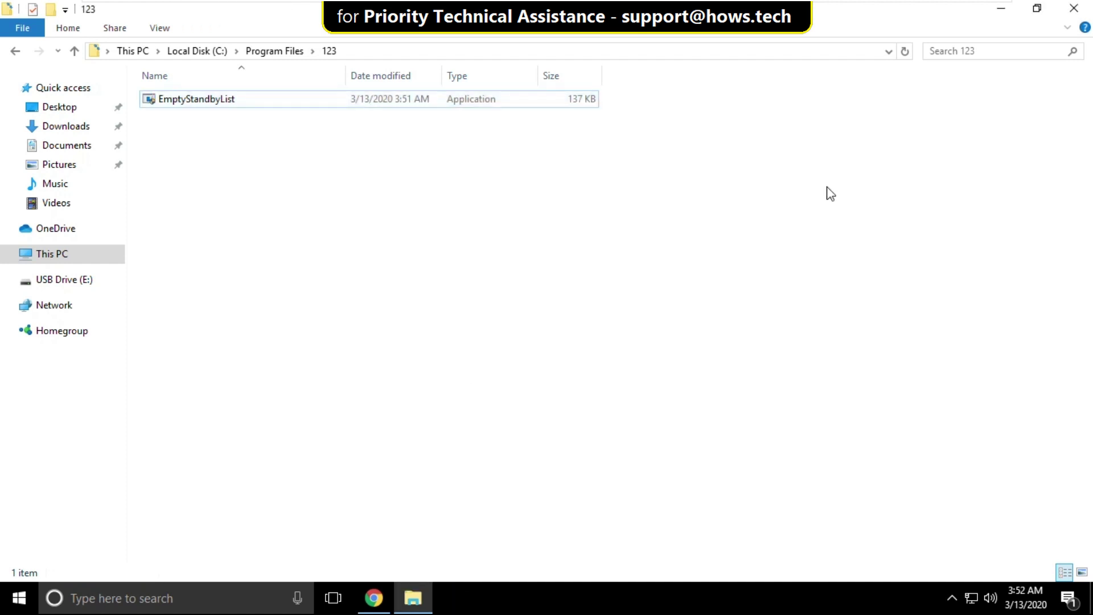
pyautogui.click(1072, 8)
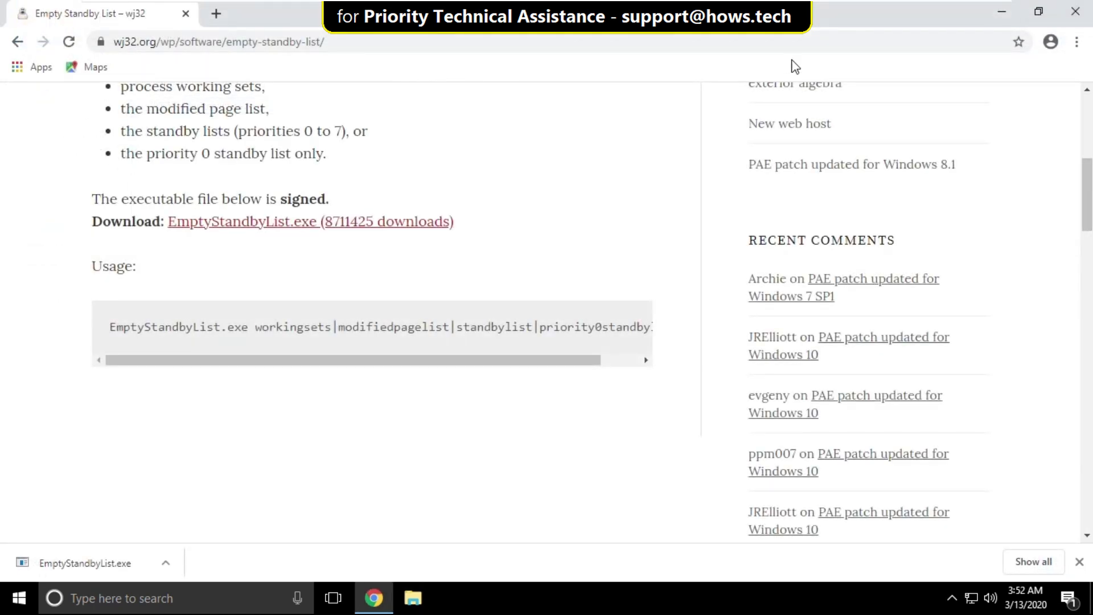
pyautogui.click(1072, 10)
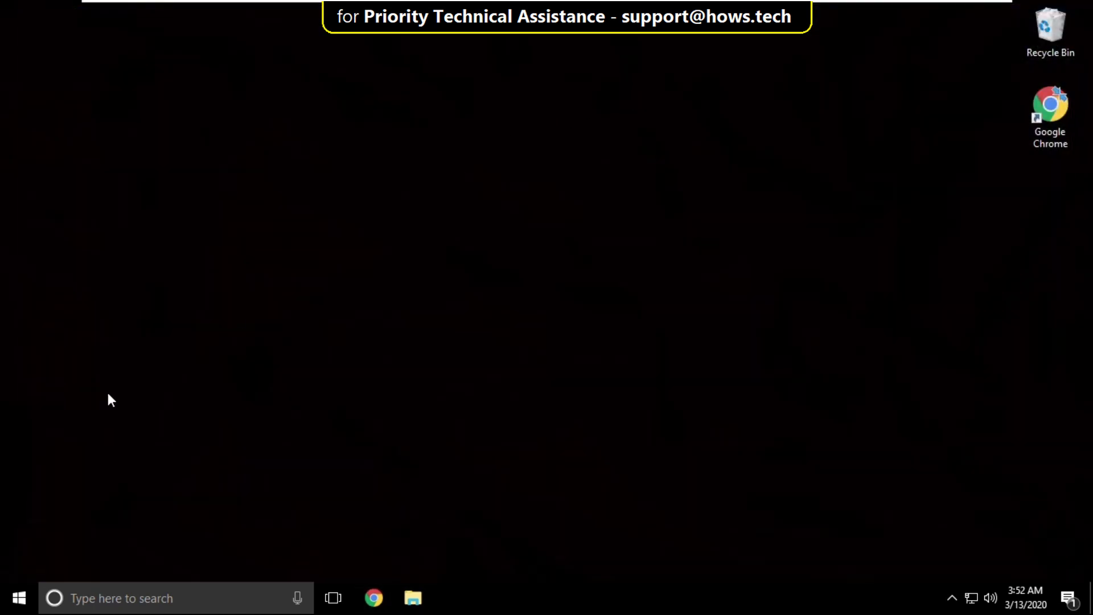
# Step: Search the Start menu for 'task' and launch Task Scheduler
pyautogui.click(15, 602)
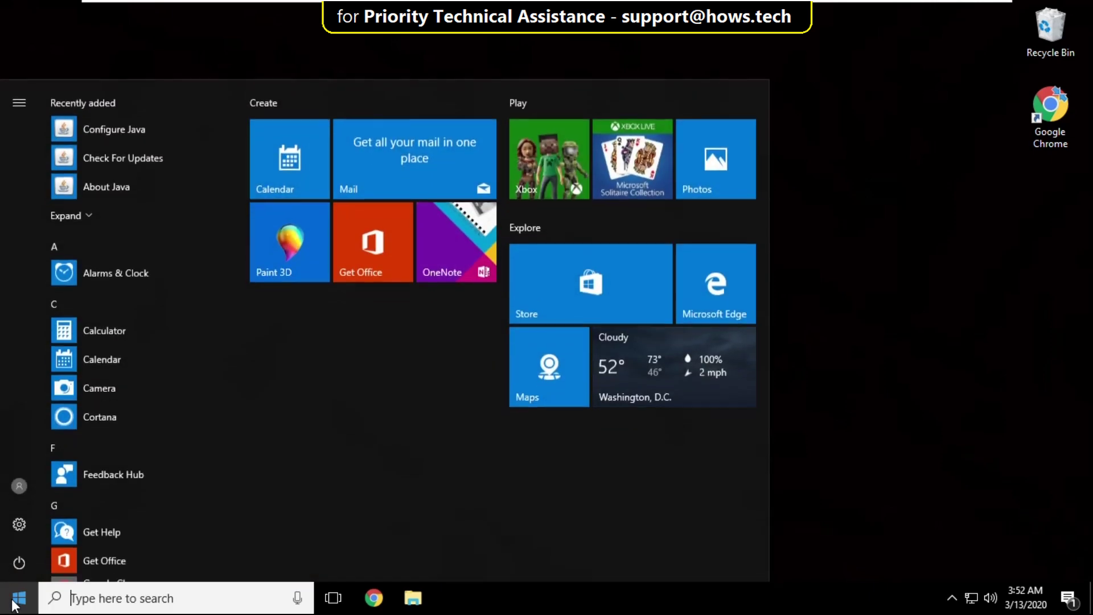
pyautogui.write('task')
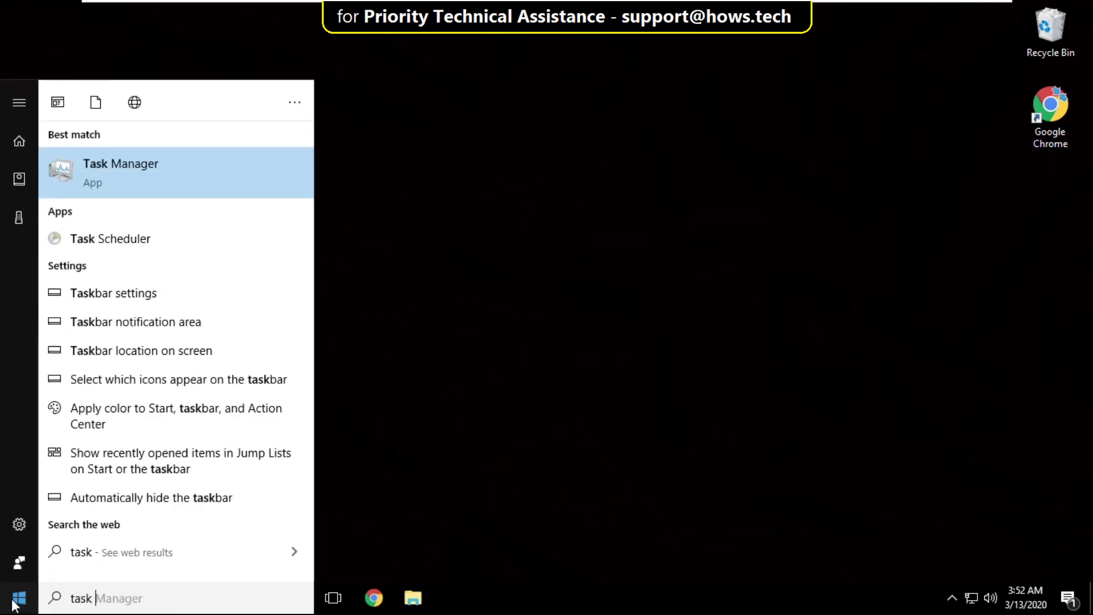
pyautogui.click(180, 247)
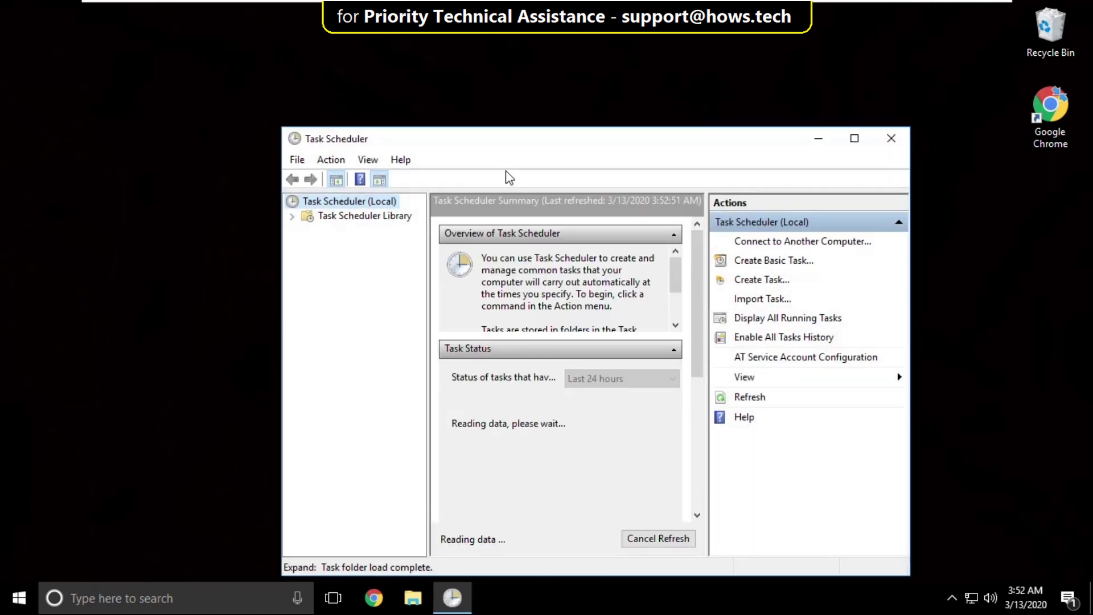
pyautogui.moveTo(520, 151); pyautogui.dragTo(532, 98)
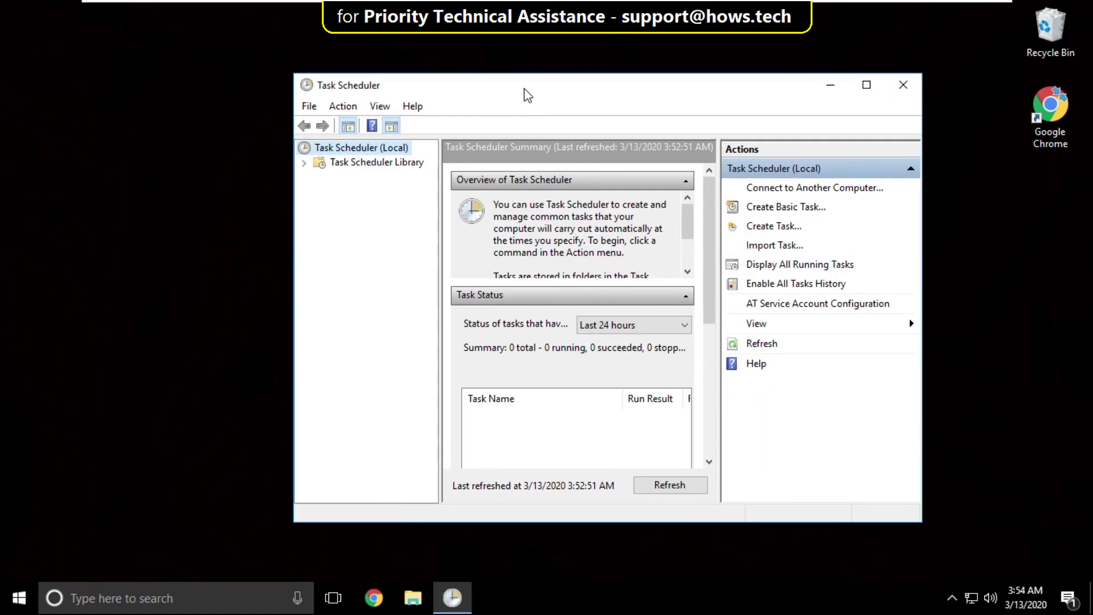
# Step: Create a new task named Empty that runs hidden with highest privileges
pyautogui.click(867, 86)
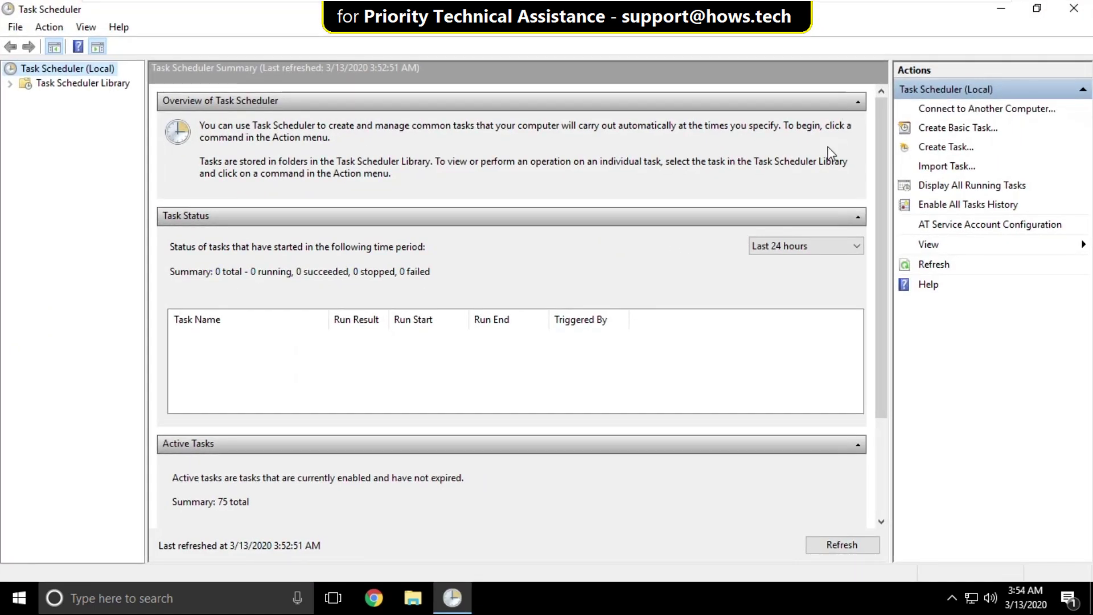
pyautogui.click(945, 148)
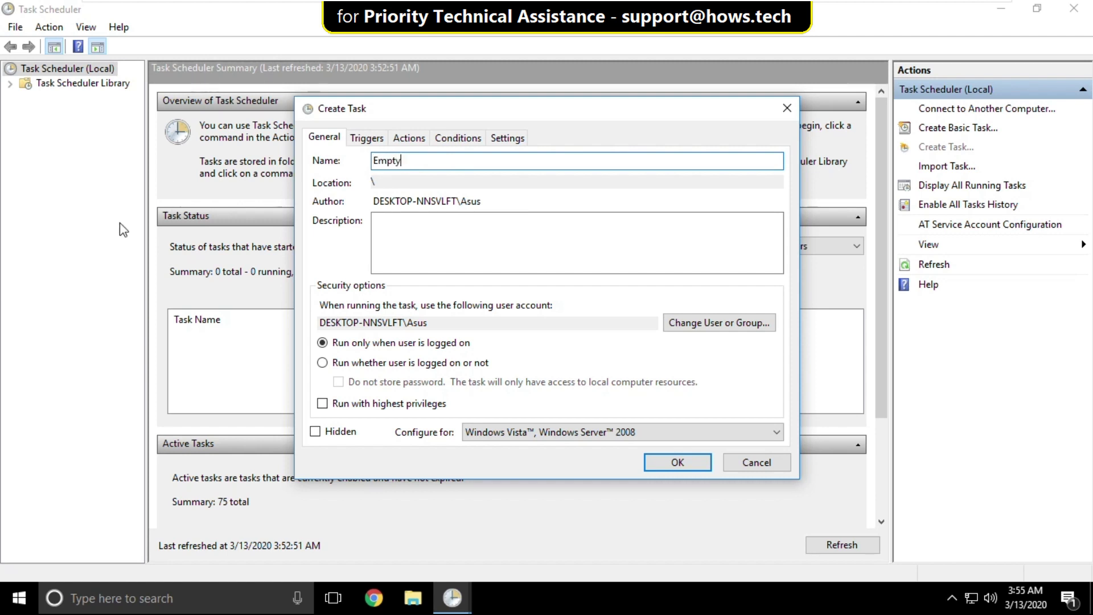
pyautogui.click(323, 404)
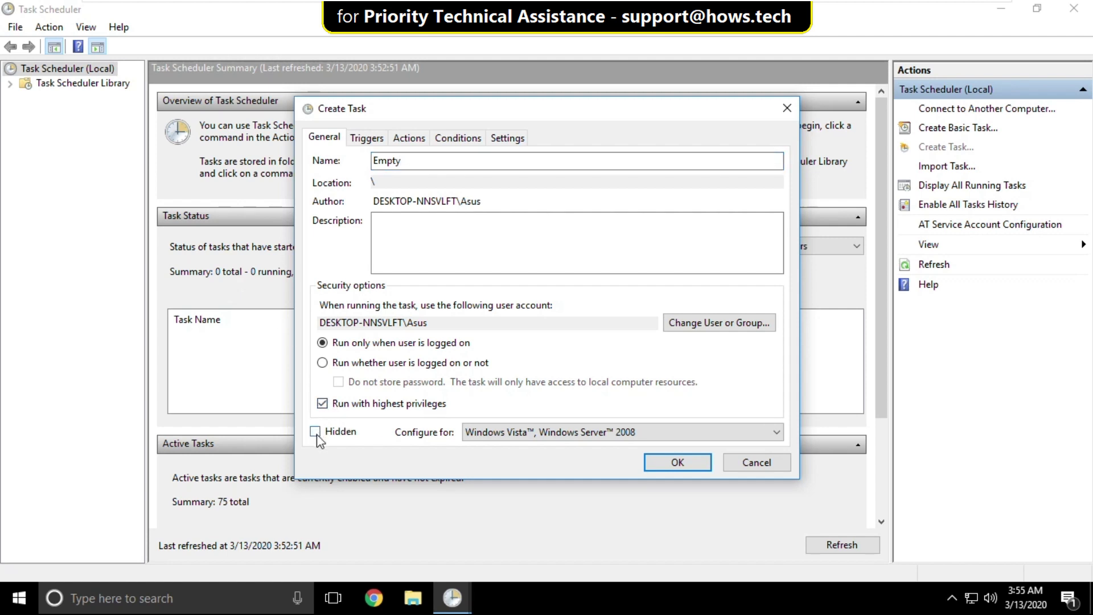
pyautogui.click(317, 434)
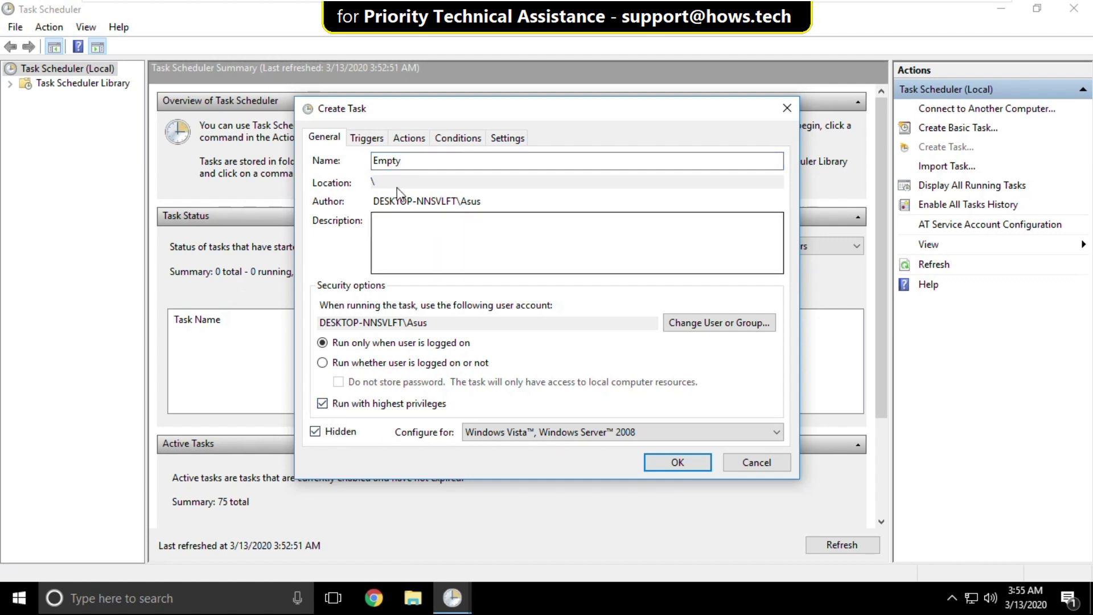
pyautogui.click(369, 139)
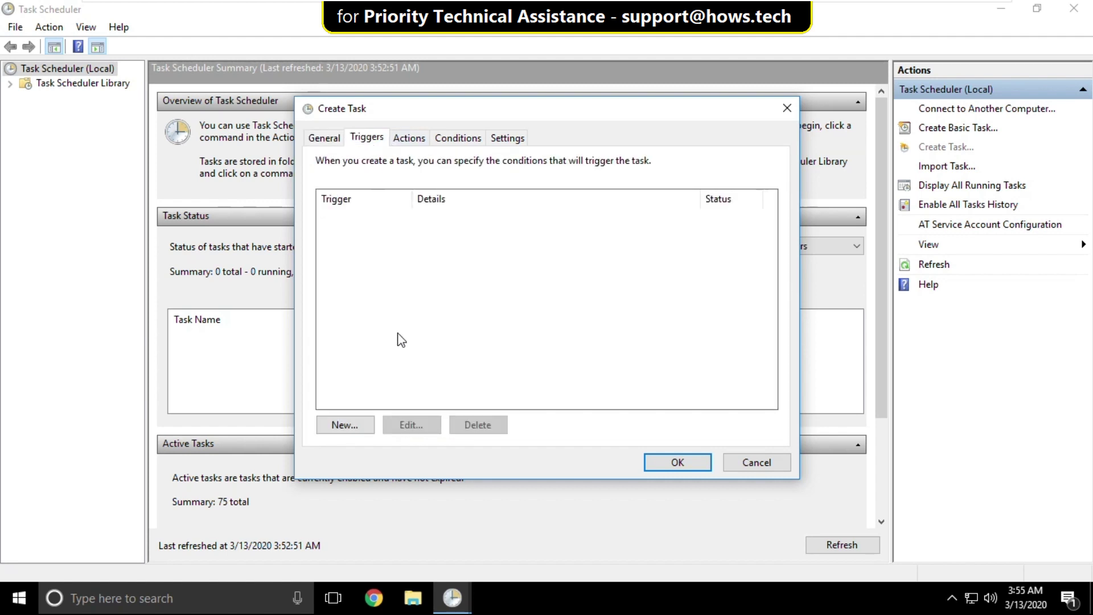
# Step: Add a trigger that repeats every 5 minutes for an indefinite duration
pyautogui.click(356, 423)
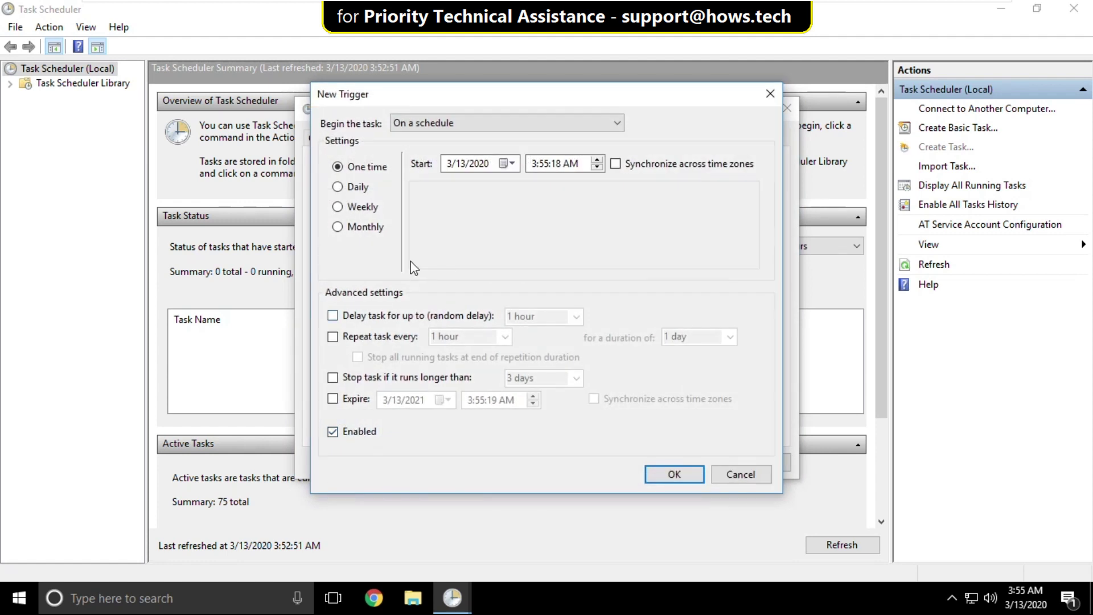
pyautogui.click(332, 337)
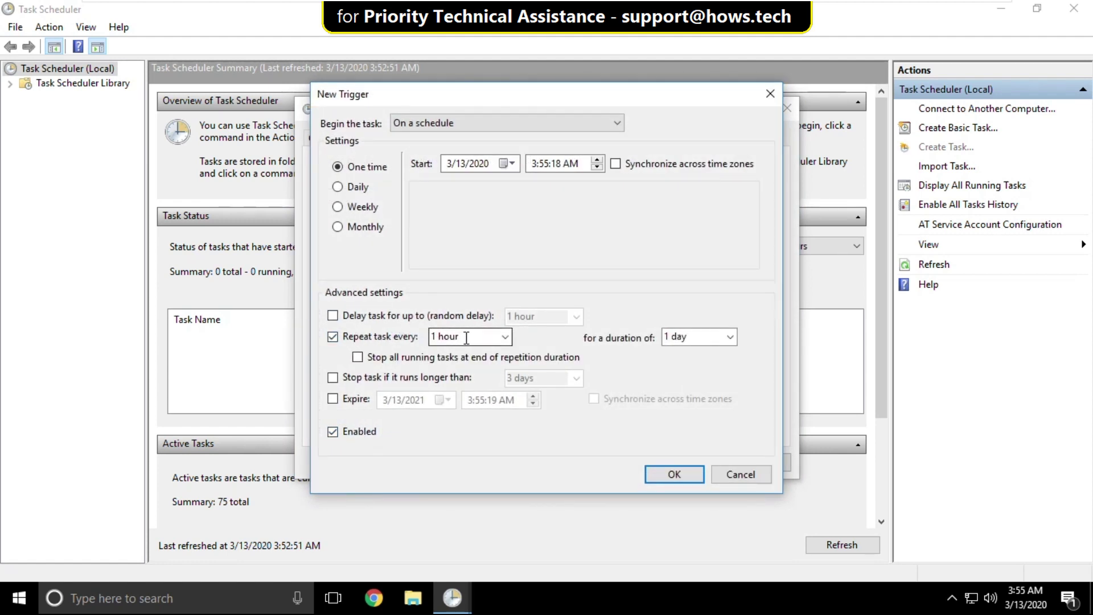
pyautogui.click(505, 337)
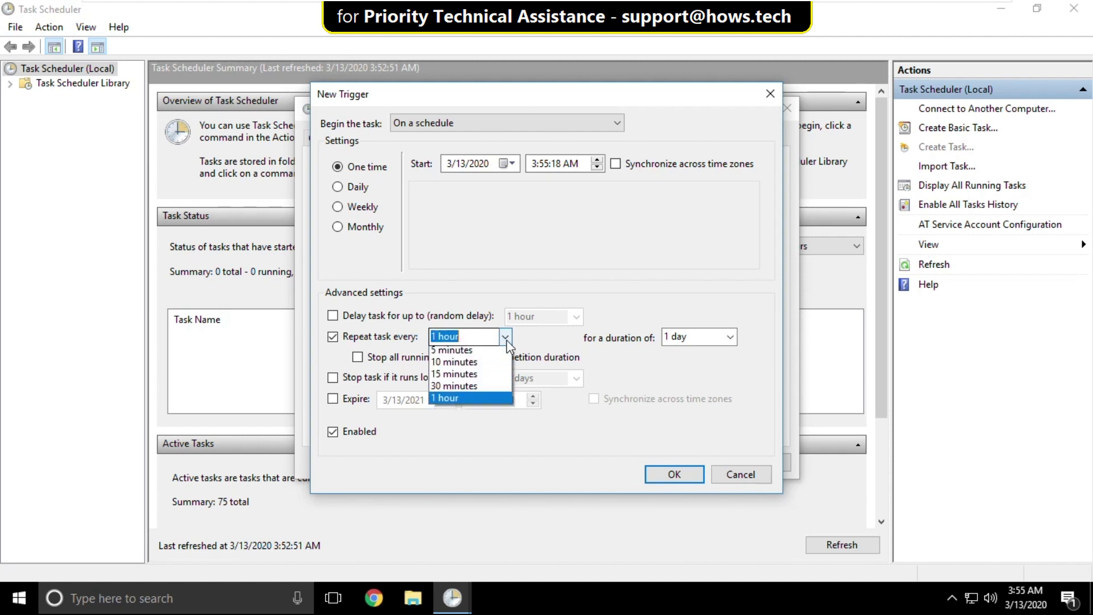
pyautogui.click(451, 351)
pyautogui.click(729, 337)
pyautogui.click(711, 356)
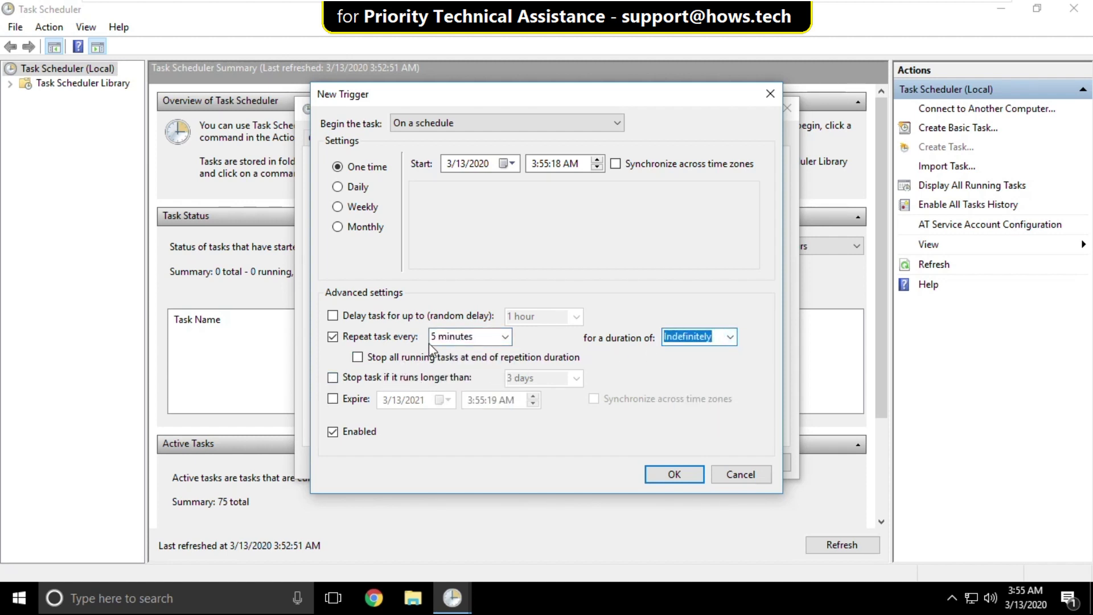
pyautogui.click(683, 480)
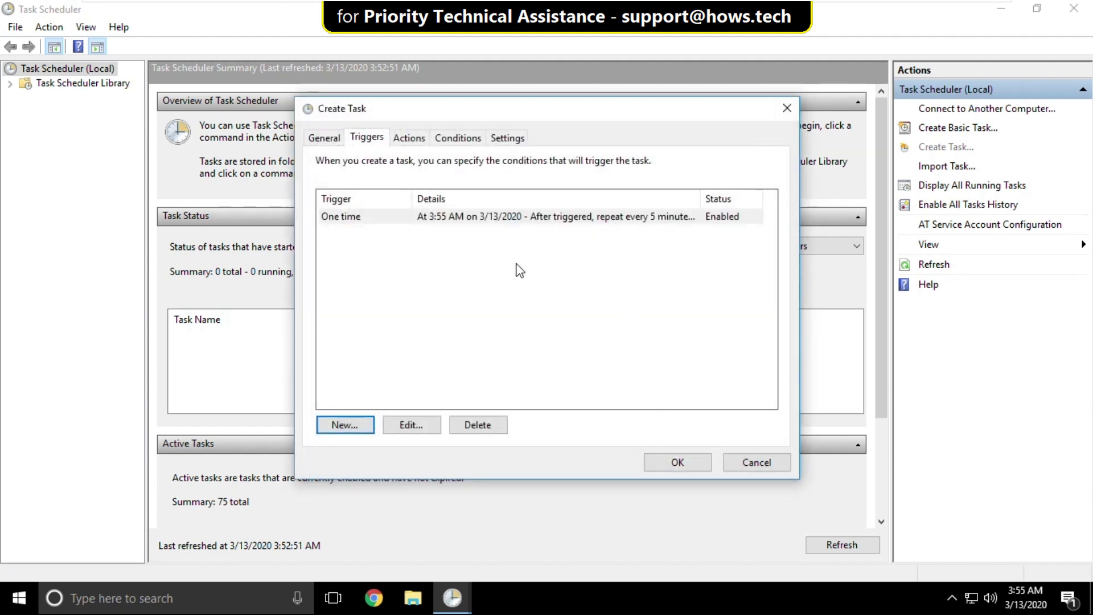
pyautogui.click(414, 139)
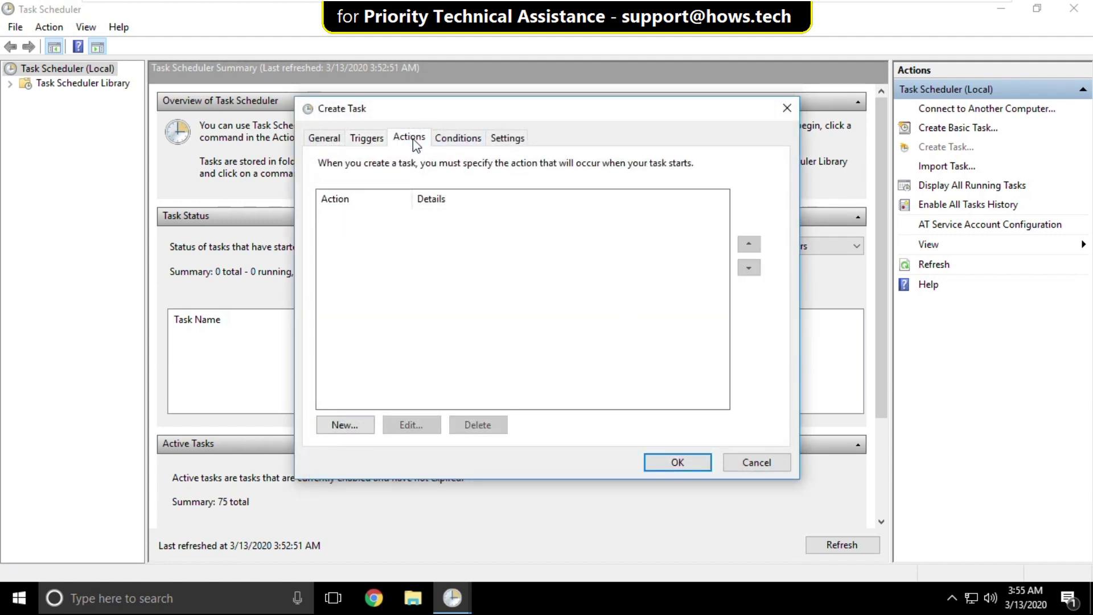
# Step: Add an action that starts C:\Program Files\123\EmptyStandbyList.exe
pyautogui.click(358, 425)
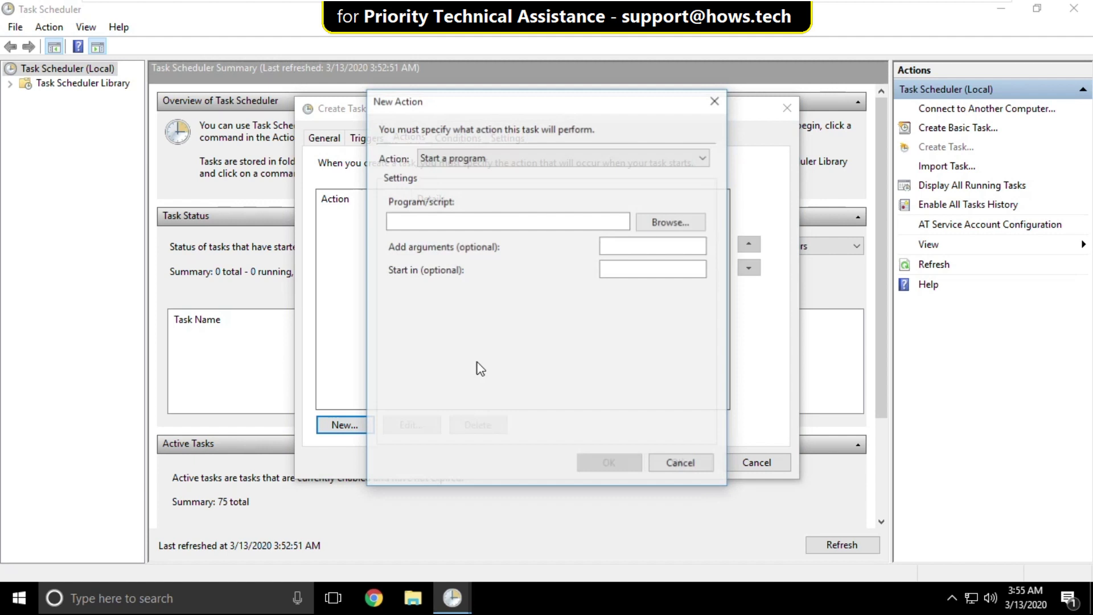
pyautogui.click(659, 223)
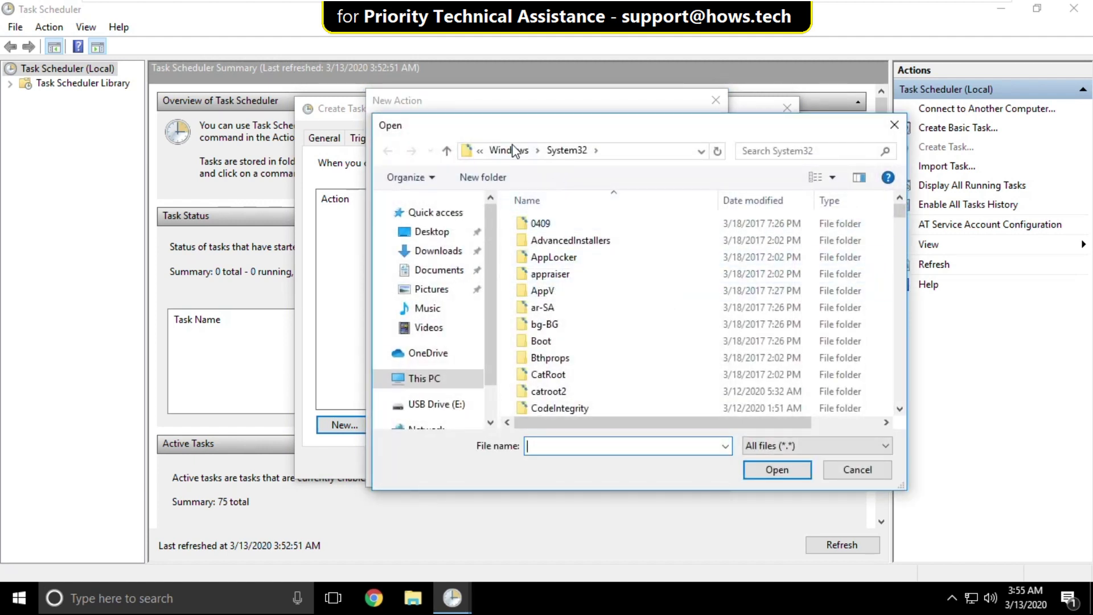
pyautogui.click(432, 377)
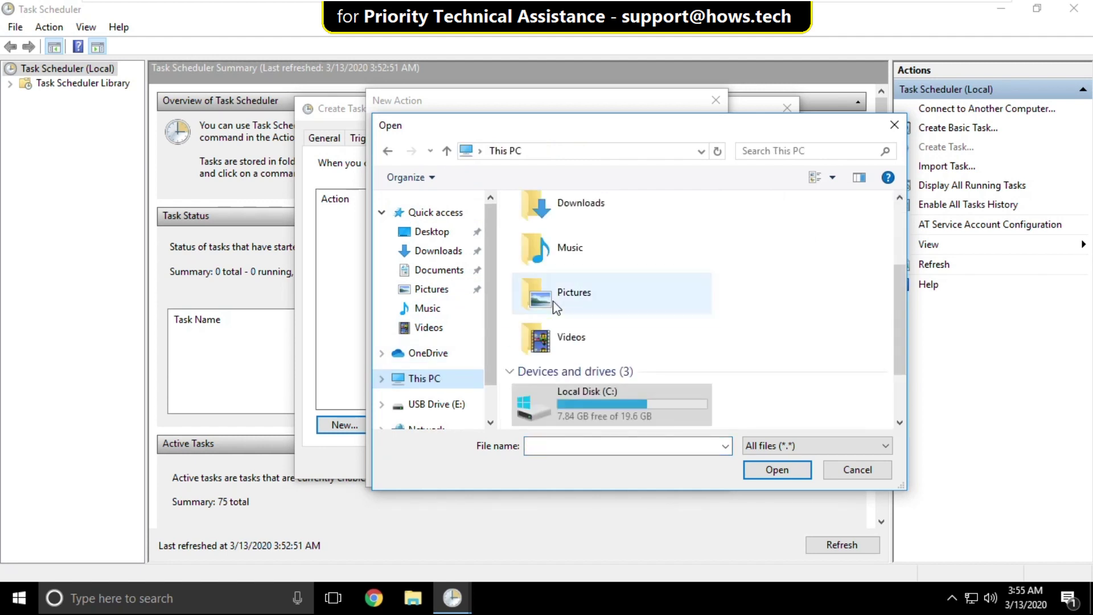
pyautogui.doubleClick(575, 394)
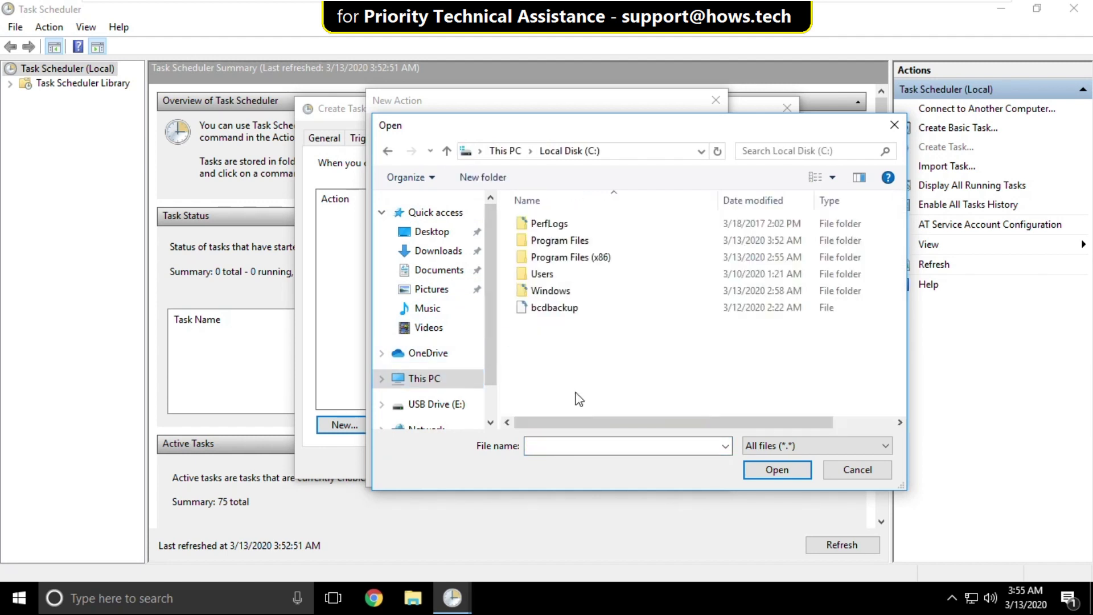
pyautogui.doubleClick(567, 246)
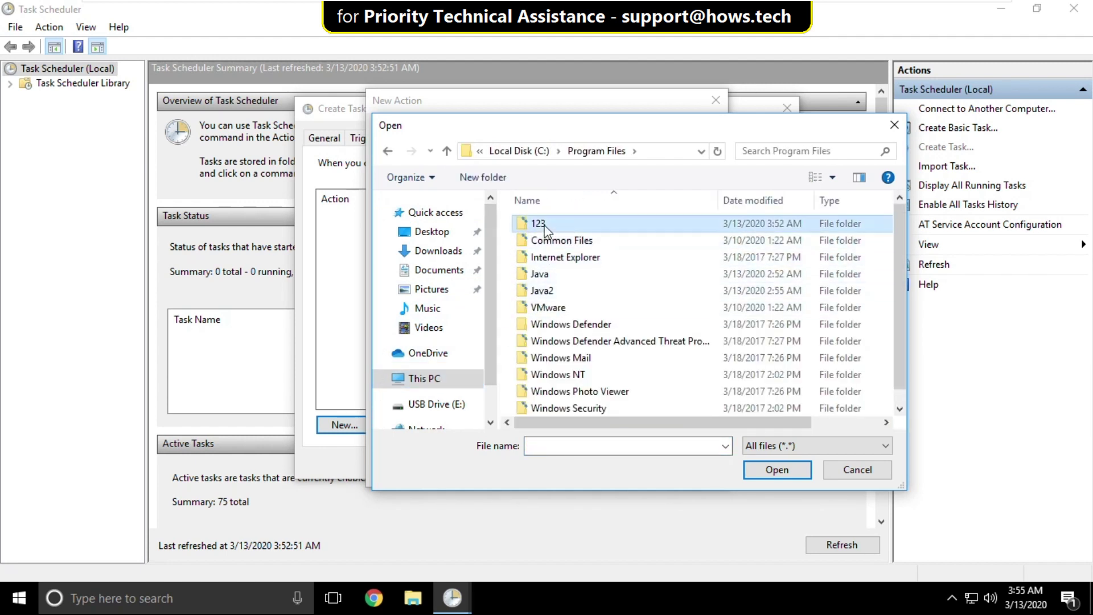
pyautogui.doubleClick(538, 223)
pyautogui.click(548, 228)
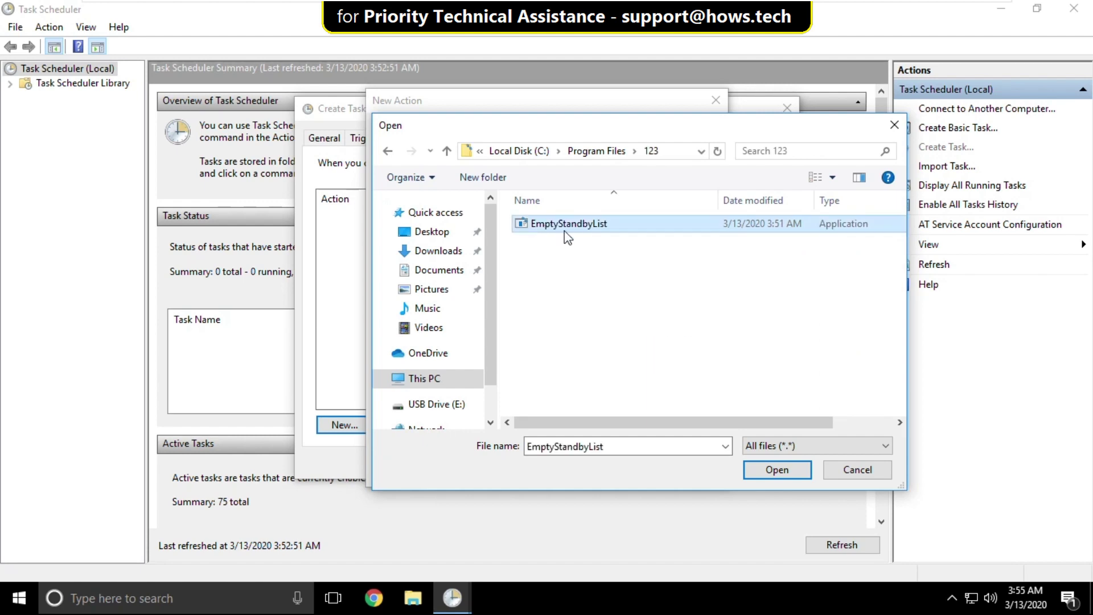
pyautogui.click(777, 470)
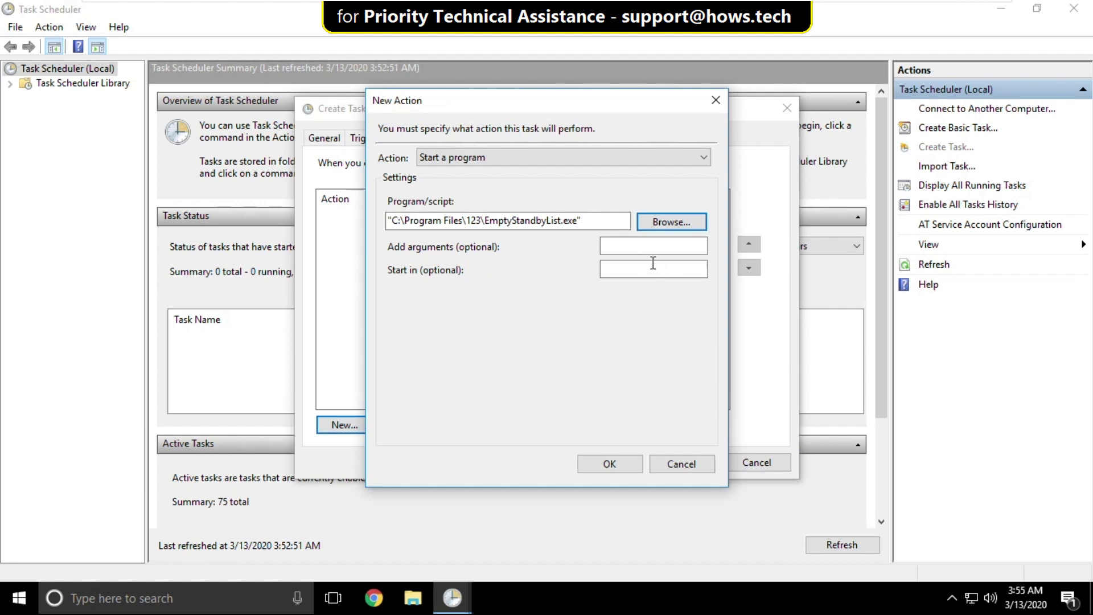
pyautogui.click(578, 221)
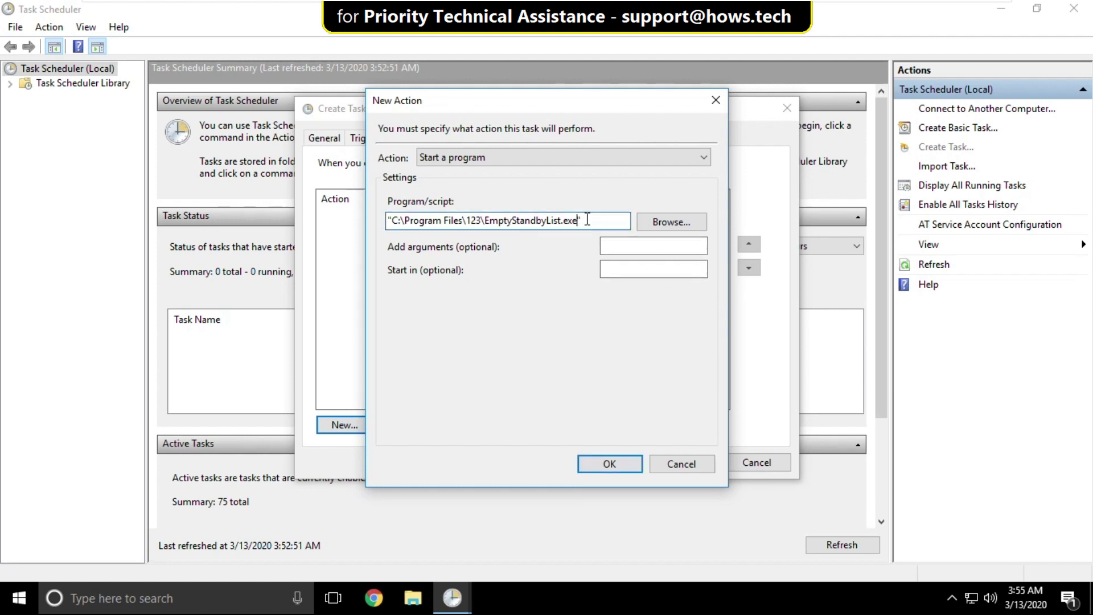
pyautogui.click(610, 466)
# Step: Review the Empty task's conditions, triggers and general settings, then save it
pyautogui.click(432, 141)
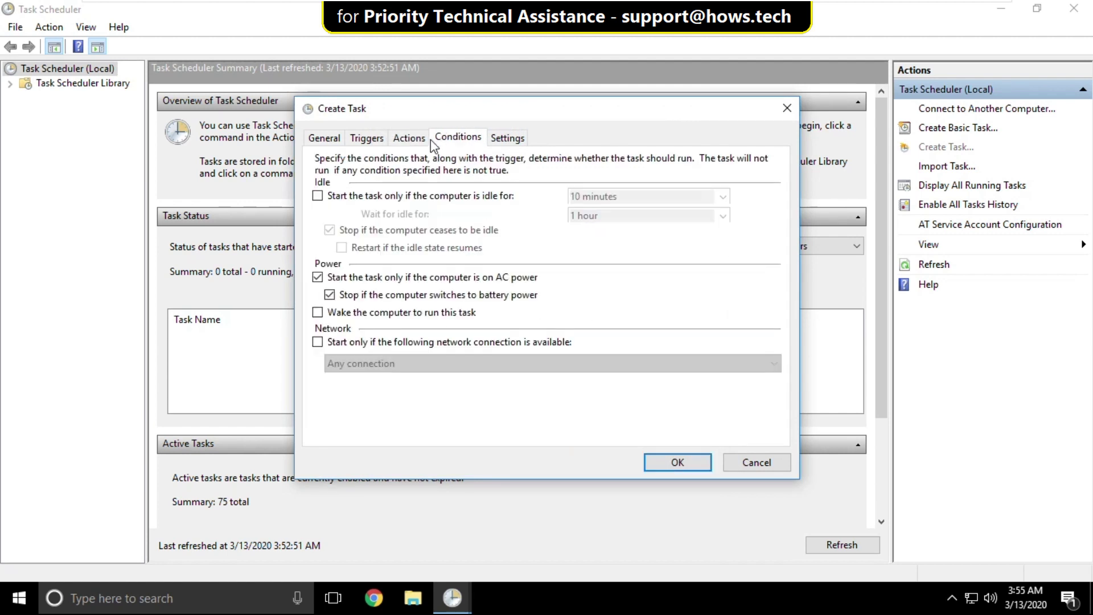
pyautogui.click(367, 138)
pyautogui.click(324, 138)
pyautogui.click(663, 460)
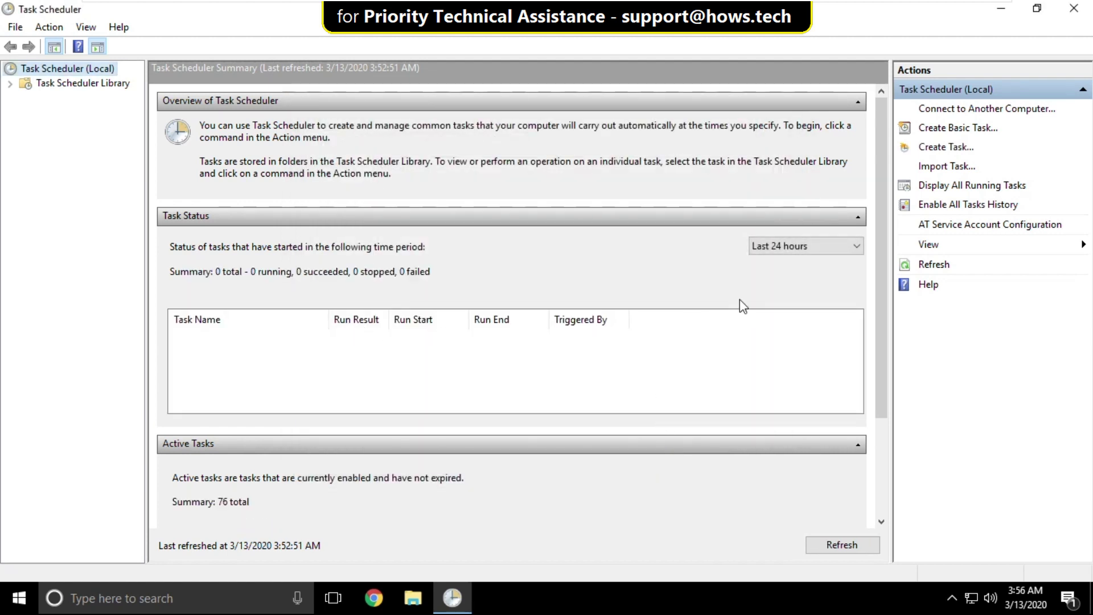
# Step: Confirm Empty is listed among active tasks after a refresh, then close Task Scheduler
pyautogui.click(429, 221)
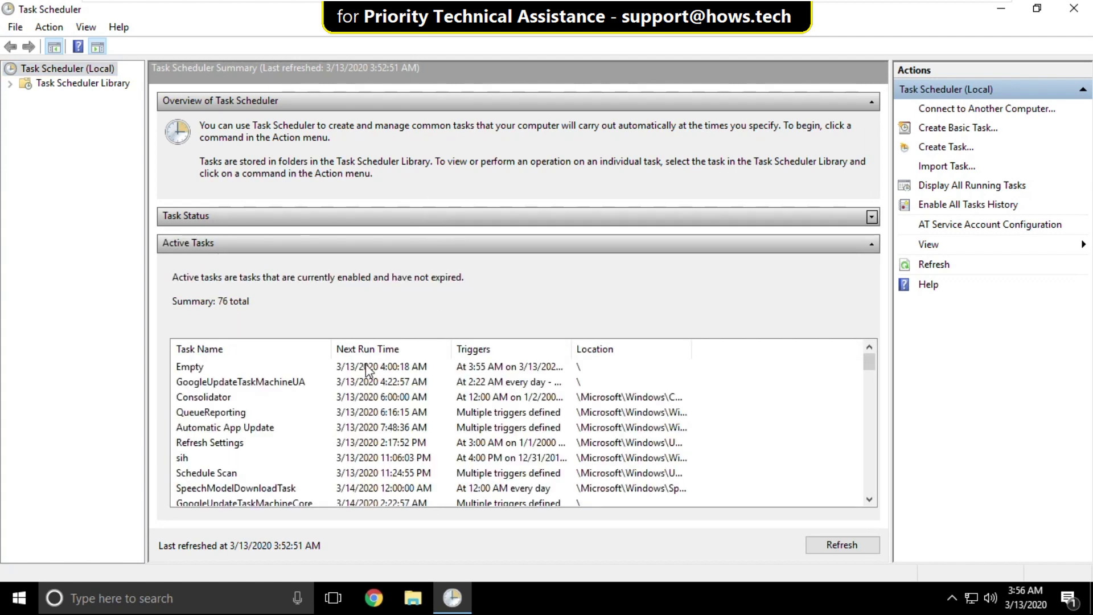
pyautogui.click(216, 367)
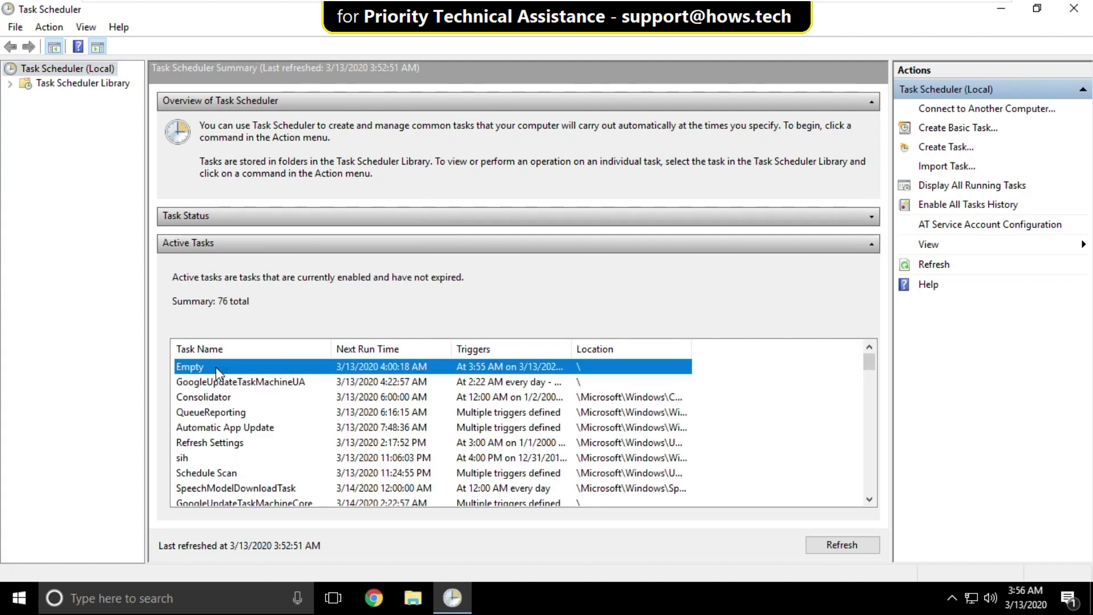
pyautogui.scroll(-3, 401, 417)
pyautogui.scroll(3, 399, 415)
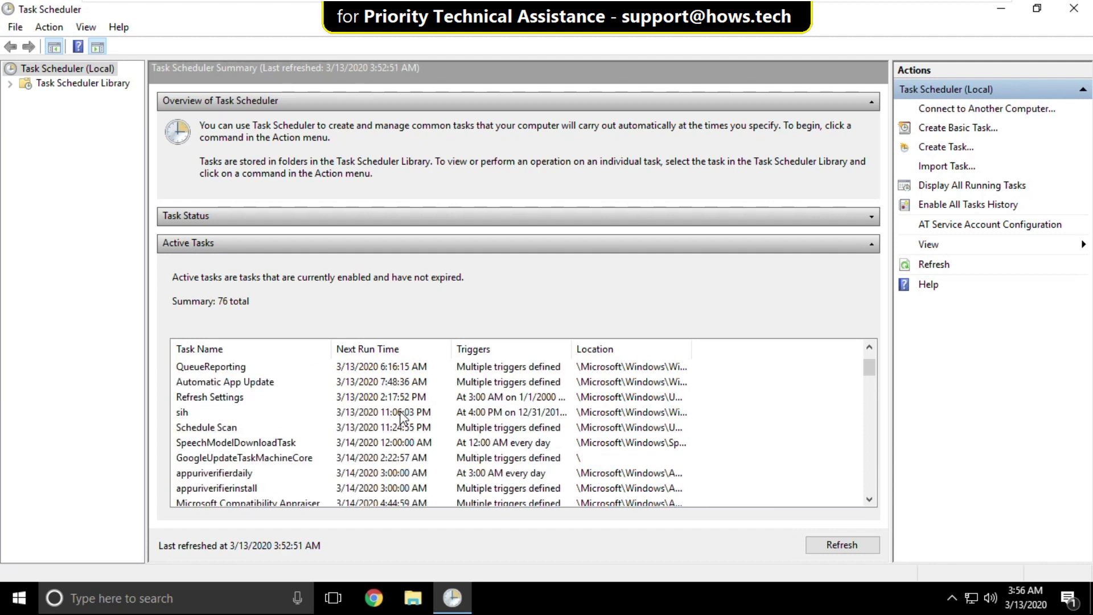
pyautogui.click(851, 547)
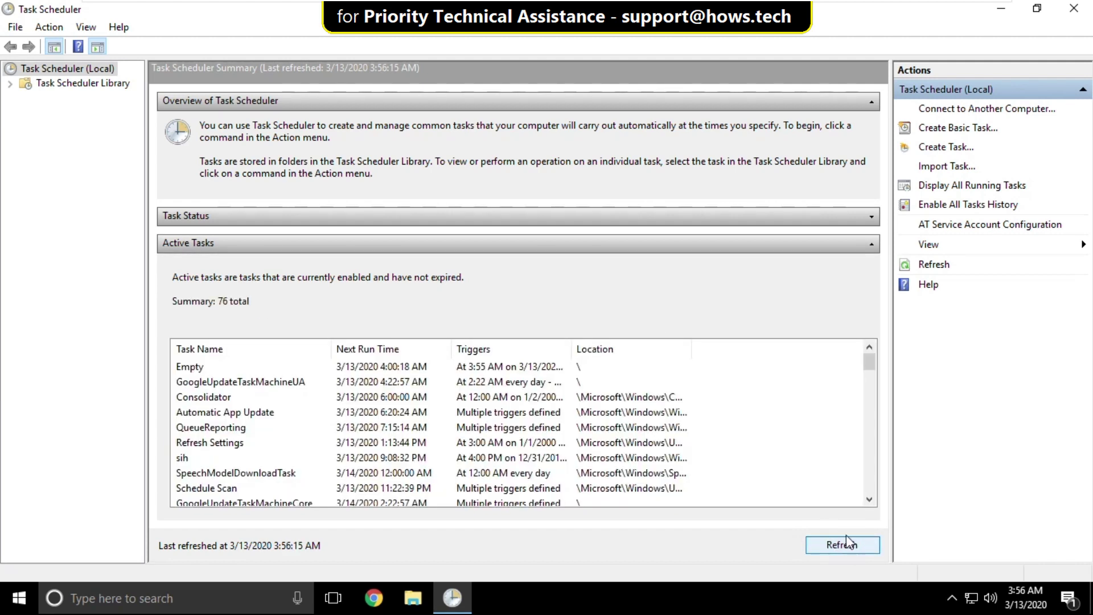
pyautogui.click(317, 367)
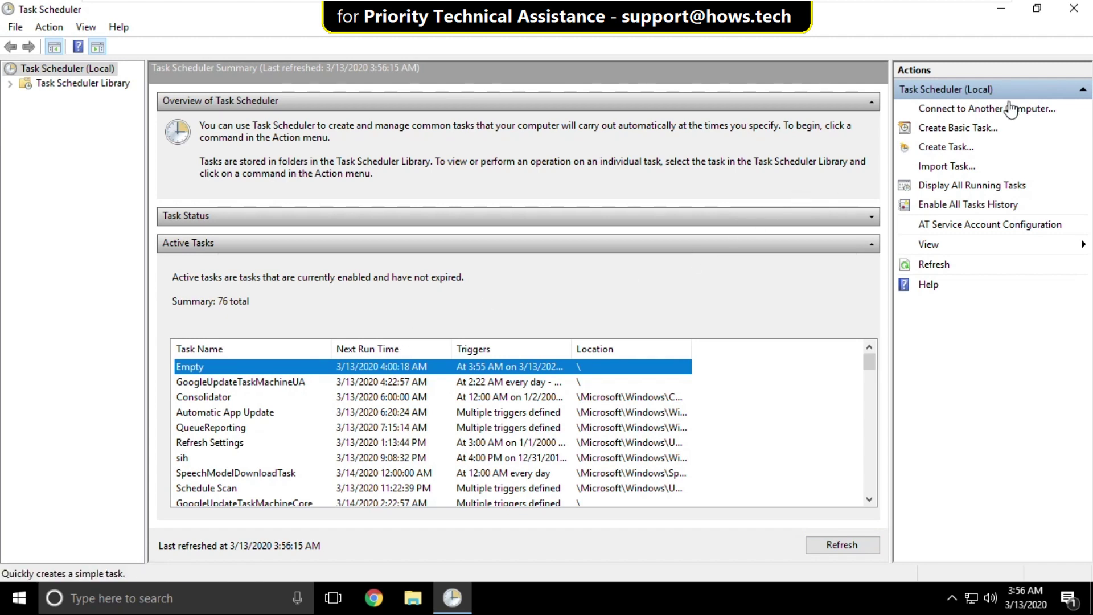
pyautogui.click(1078, 8)
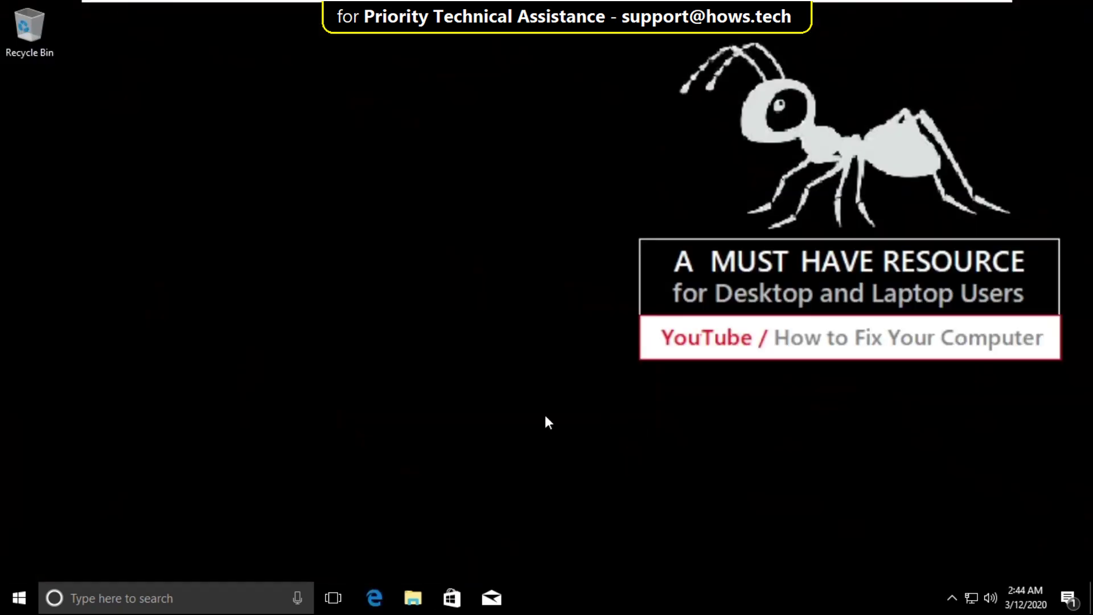
# Step: Launch Command Prompt from a 'cmd' search as administrator, approving the UAC prompt
pyautogui.click(18, 597)
pyautogui.write('cmd')
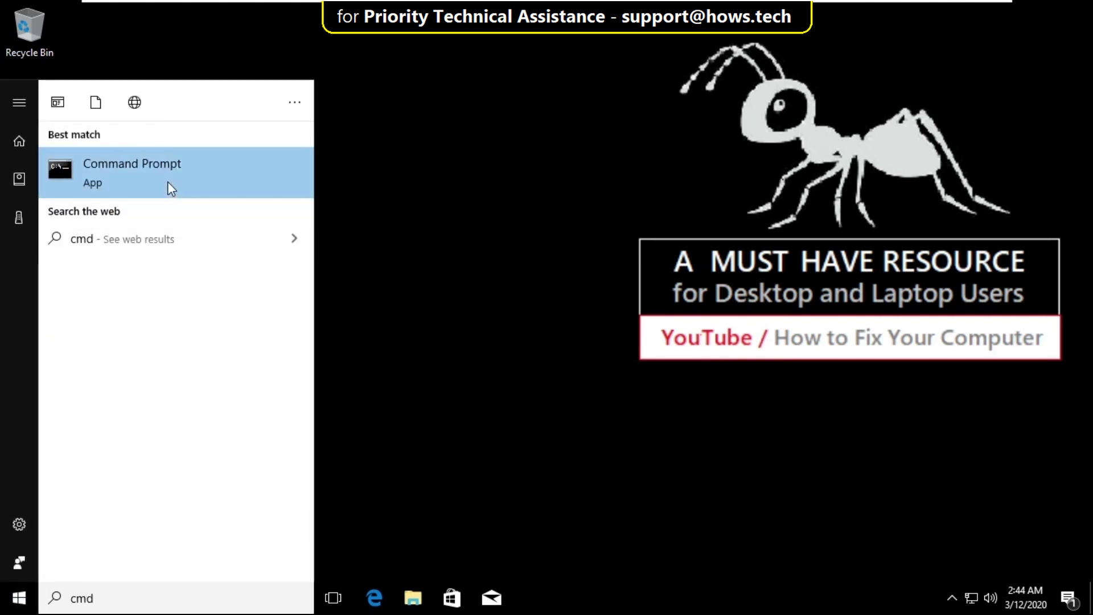
pyautogui.rightClick(169, 186)
pyautogui.click(191, 198)
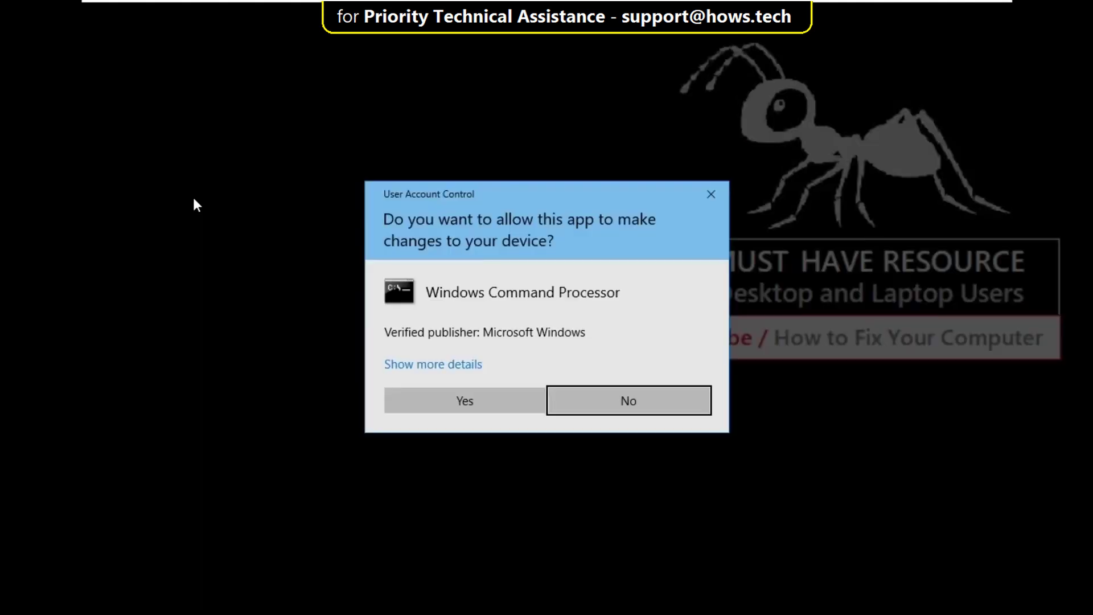
pyautogui.click(434, 401)
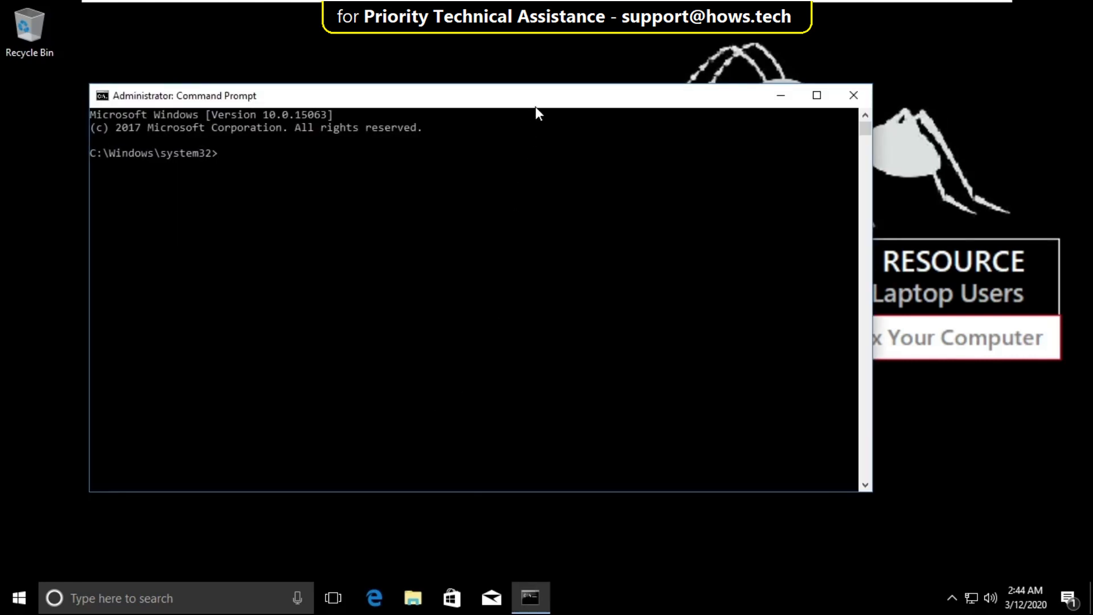
pyautogui.moveTo(535, 105); pyautogui.dragTo(606, 76)
# Step: Reset the prompt and run sfc /scanfile and /verifyfile on c:\windows\system32\ieframe.dll
pyautogui.write('pro')
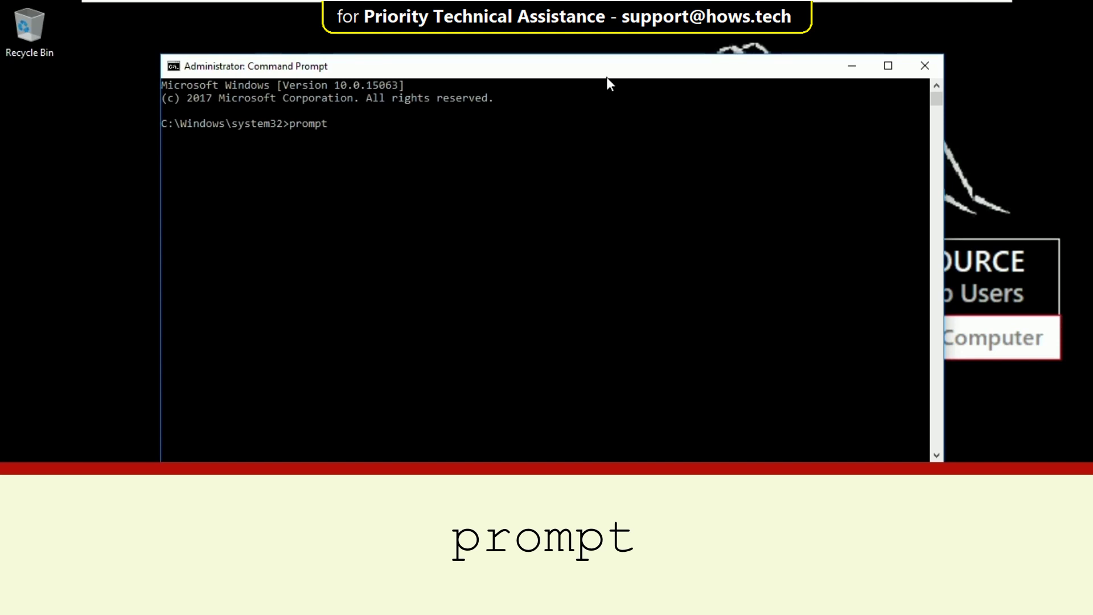
pyautogui.write('mpt')
pyautogui.press('Return')
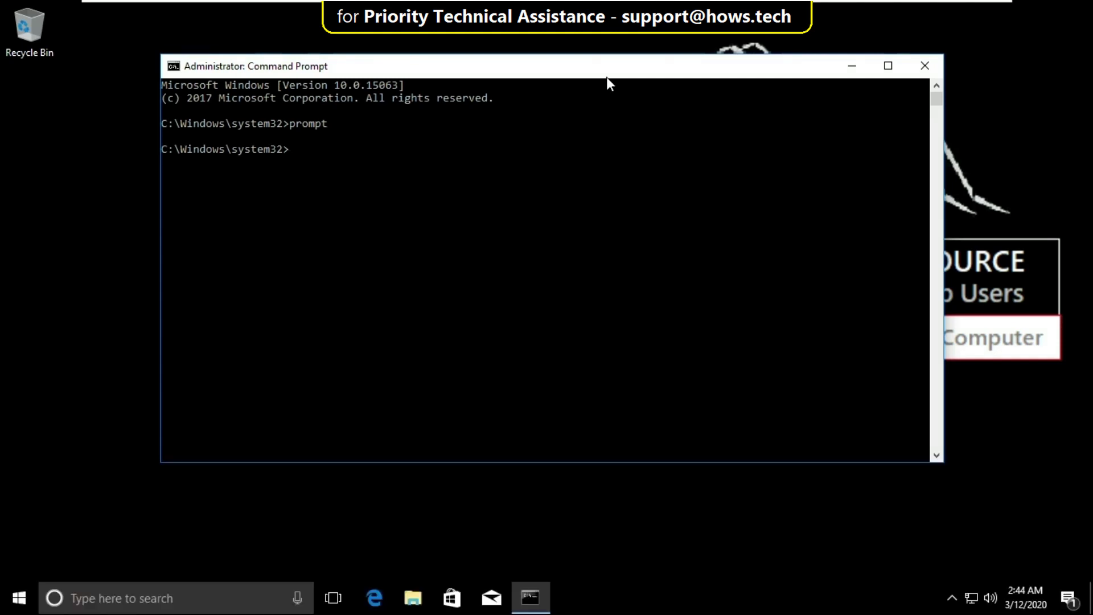
pyautogui.write('sfc /scanfile=c')
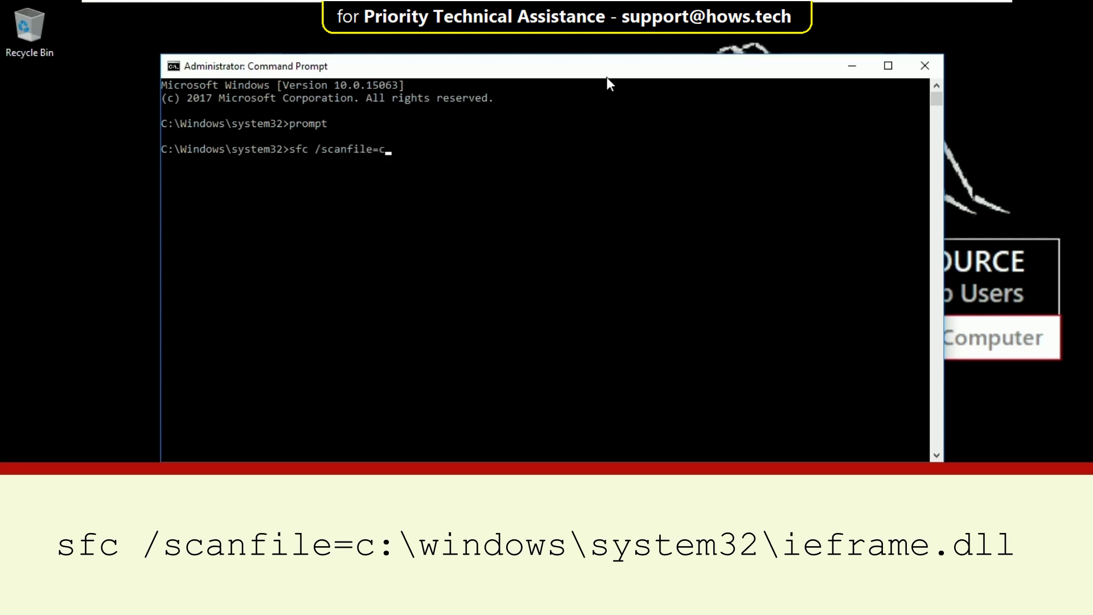
pyautogui.write(':\\windows\\system32\\ie')
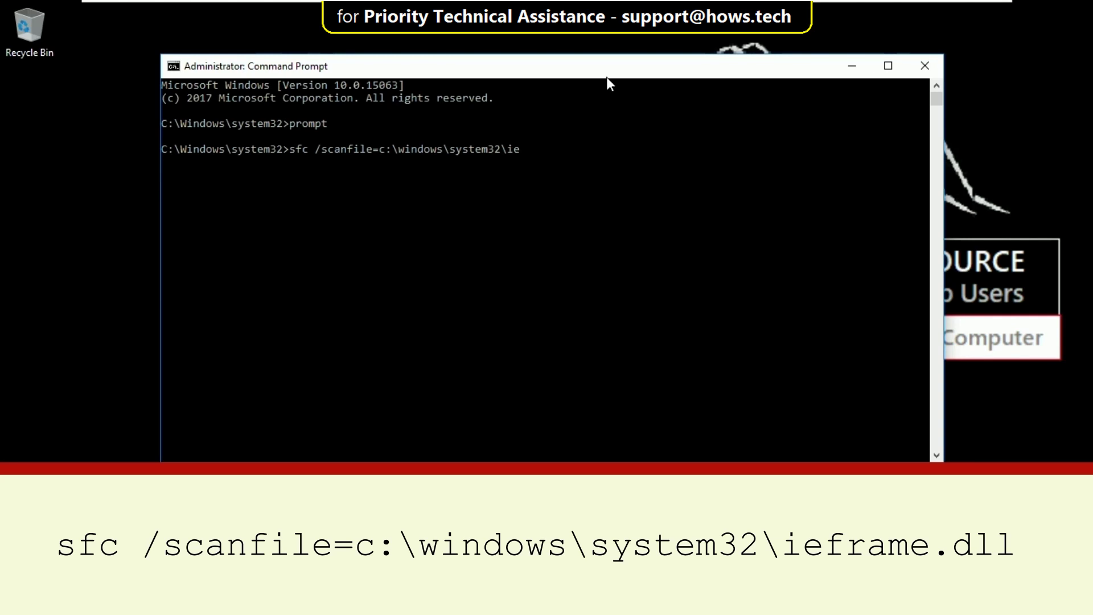
pyautogui.write('frame.dll')
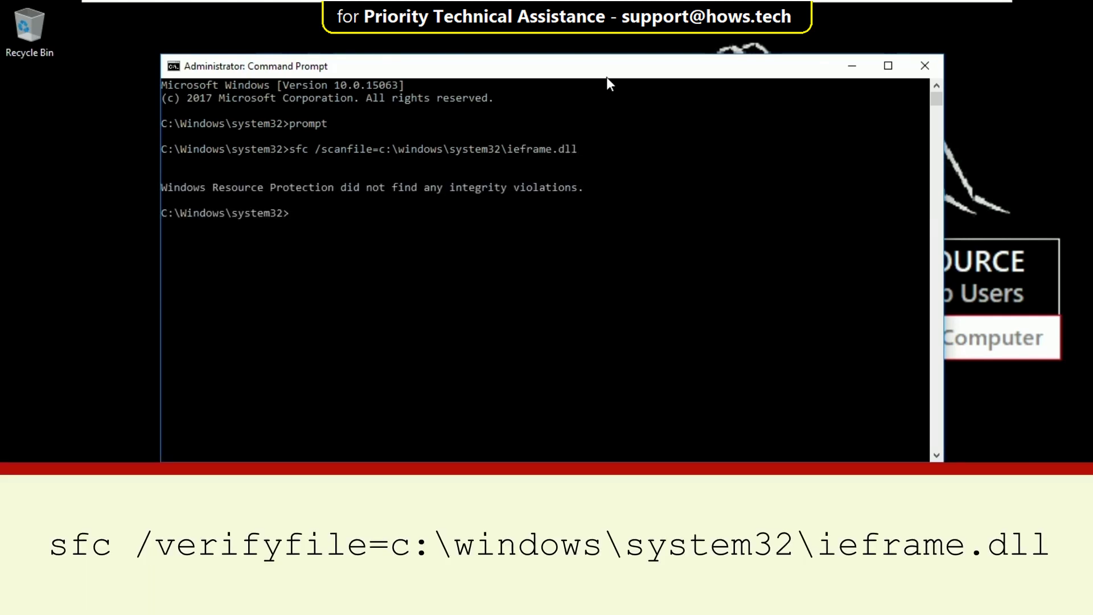
pyautogui.write('sfc /verifyfile=c')
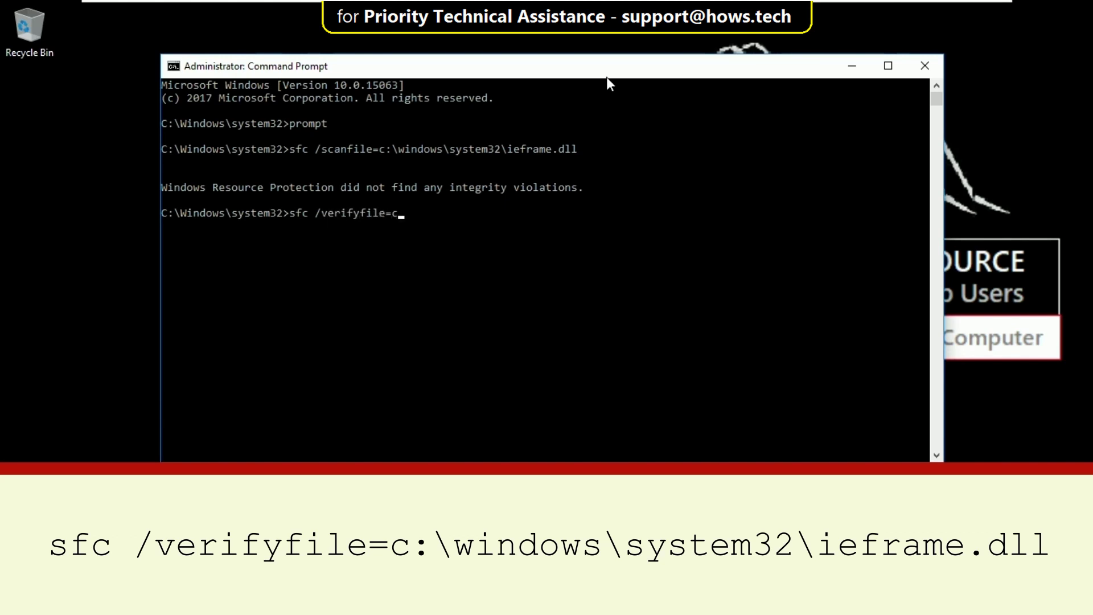
pyautogui.write(':\\windows\\system32')
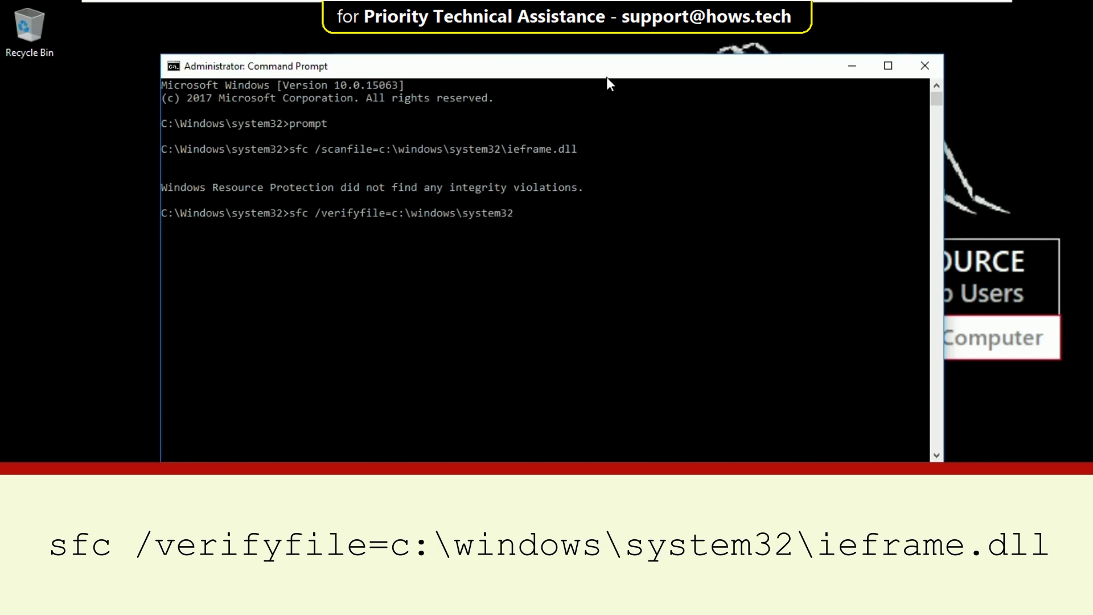
pyautogui.write('\\ieframe.dll')
pyautogui.press('Return')
# Step: List all file associations with assoc, then enter exit
pyautogui.write('assoc')
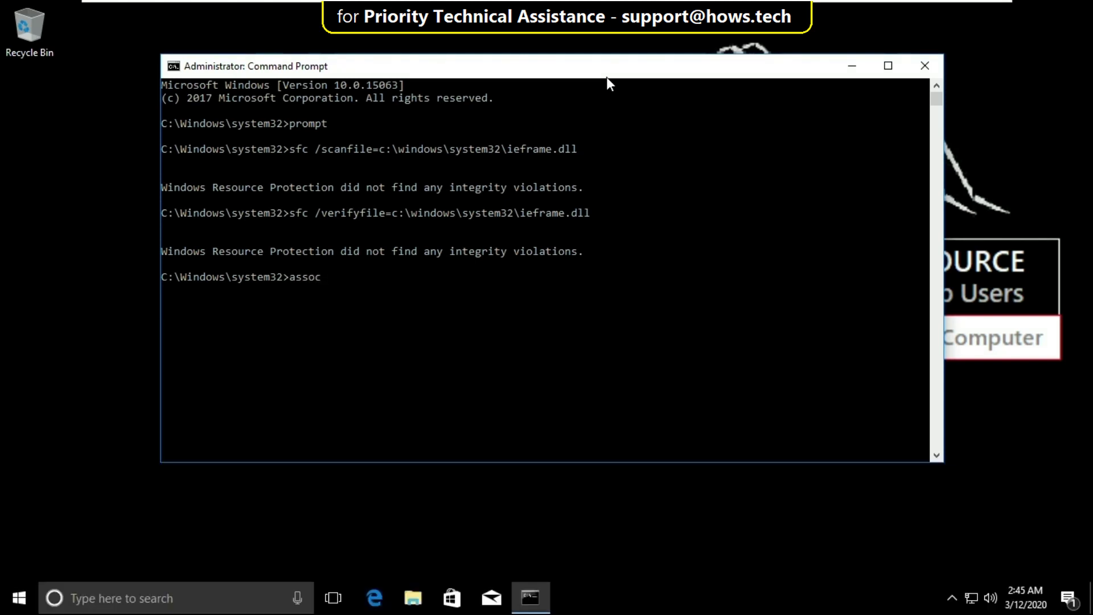
pyautogui.press('Return')
pyautogui.scroll(-3, 516, 216)
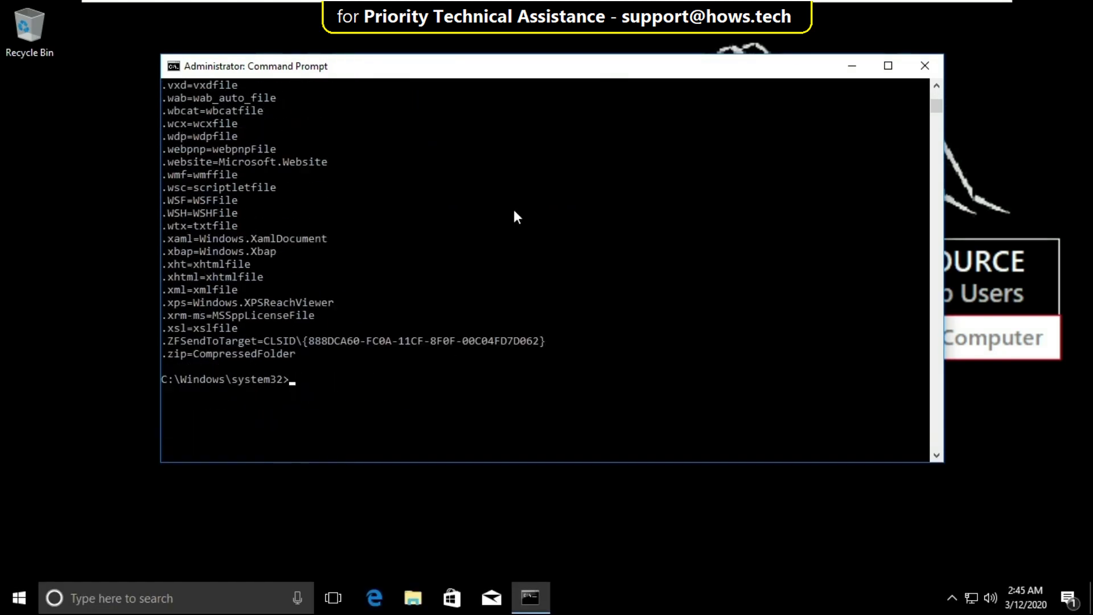
pyautogui.write('exit')
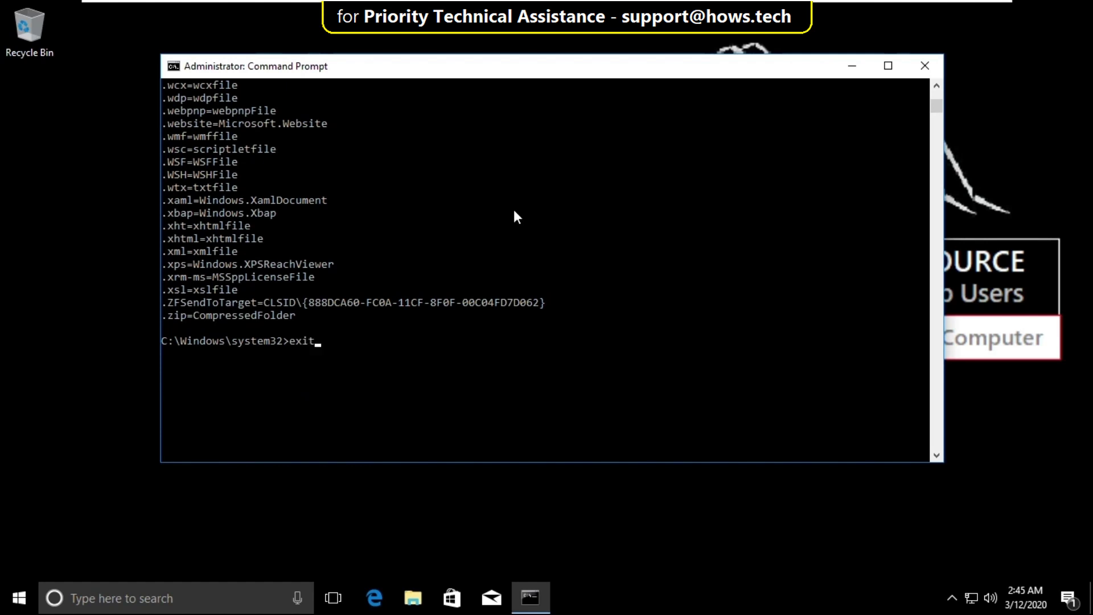